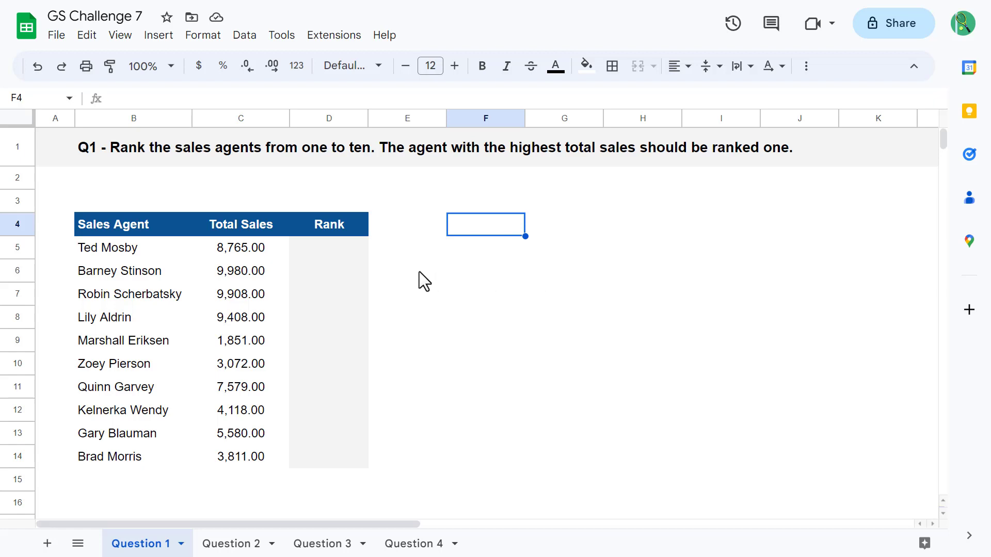
Enter =RANK(C5,$C$5:$C$14) in D5 to rank the first agent's total sales
{"action": "left_click", "coordinate": [337, 252]}
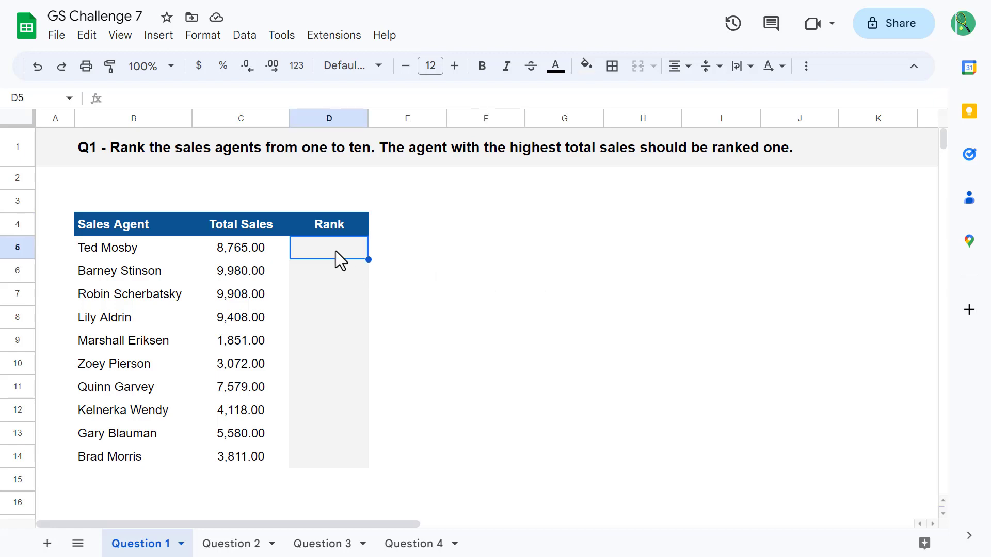
{"action": "left_click", "coordinate": [348, 98]}
{"action": "type", "text": "="}
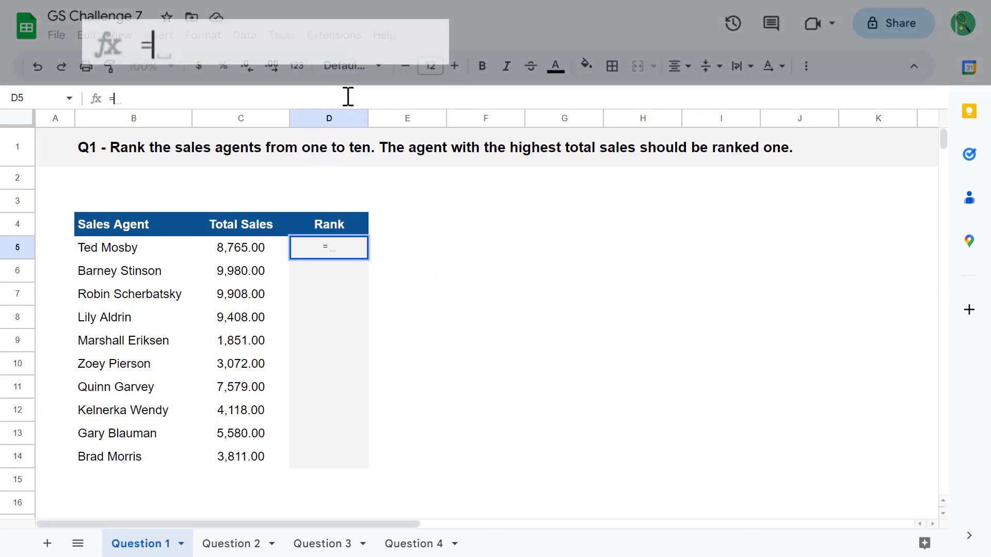
{"action": "type", "text": "rank"}
{"action": "key", "text": "Tab"}
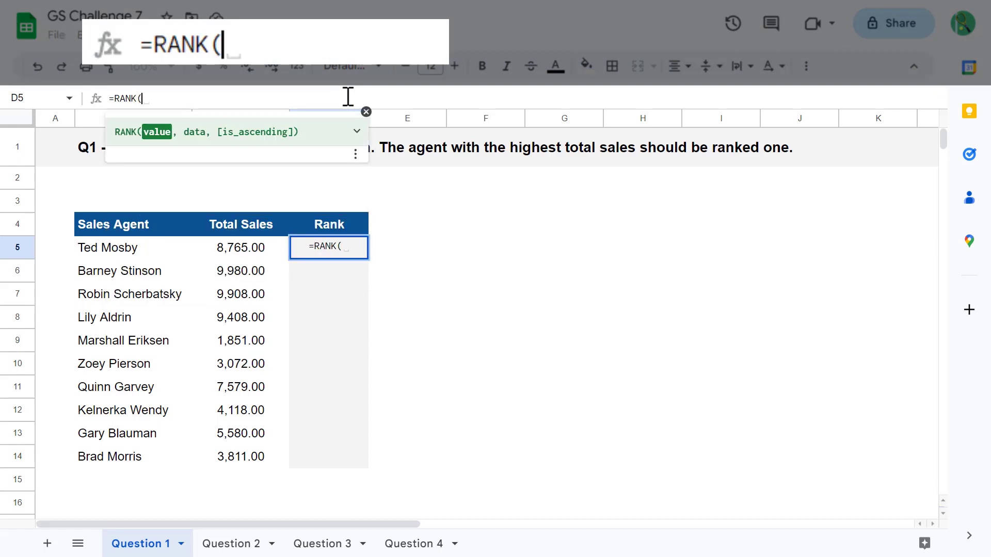
{"action": "left_click", "coordinate": [259, 253]}
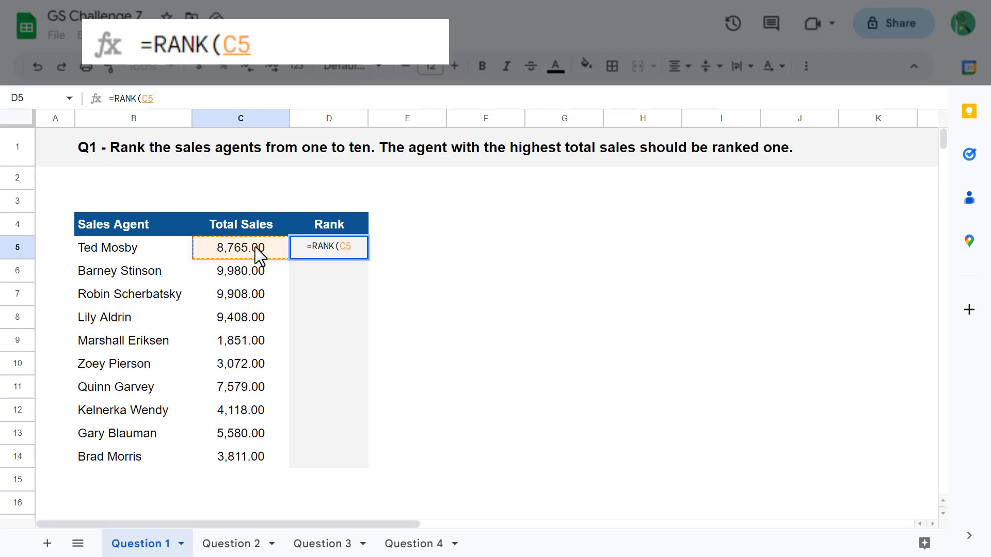
{"action": "type", "text": ","}
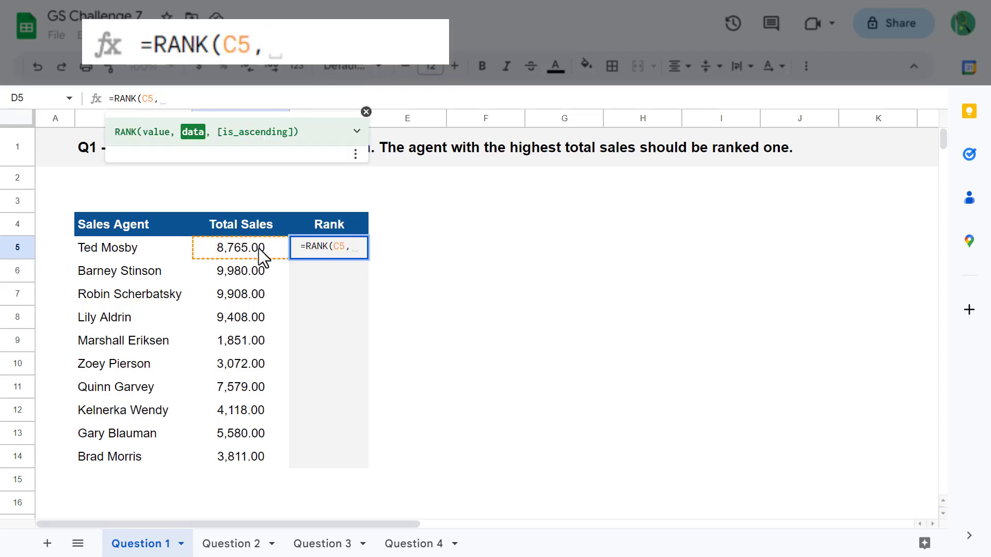
{"action": "left_click_drag", "start_coordinate": [272, 249], "coordinate": [284, 454]}
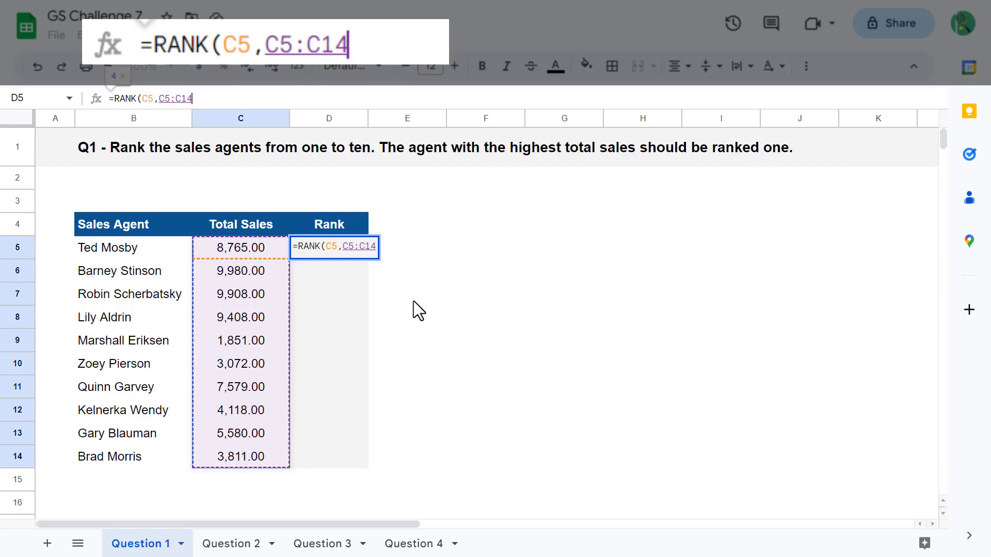
{"action": "key", "text": "F4"}
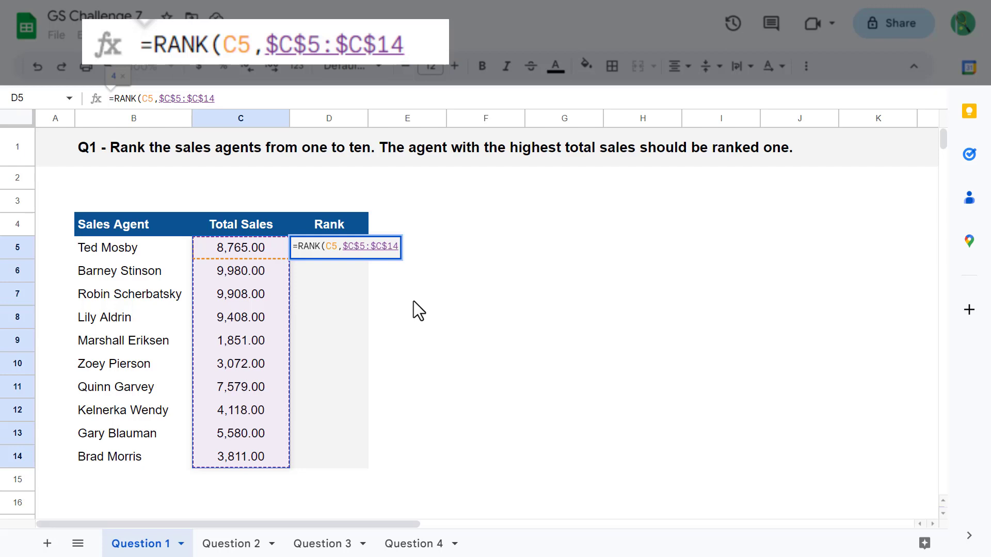
{"action": "type", "text": ")"}
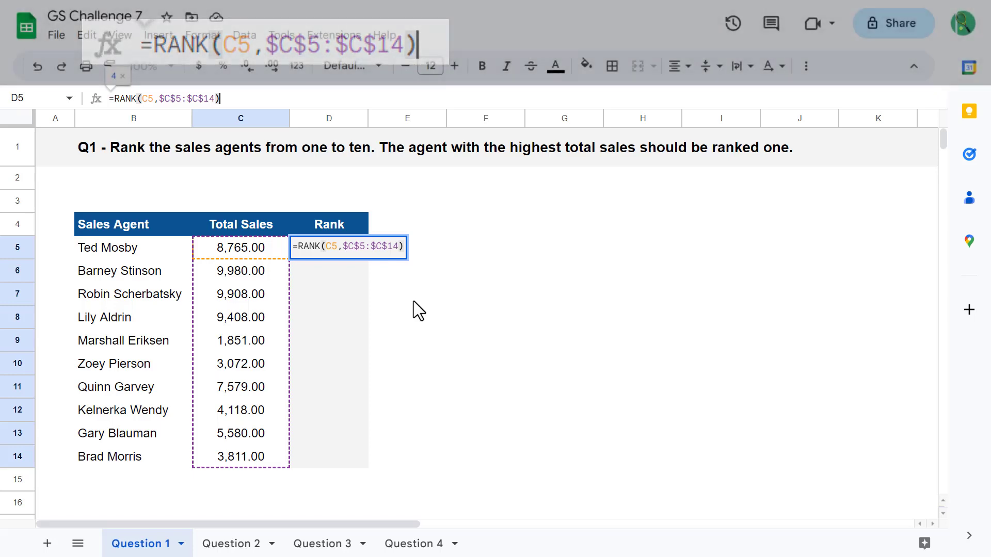
{"action": "key", "text": "Return"}
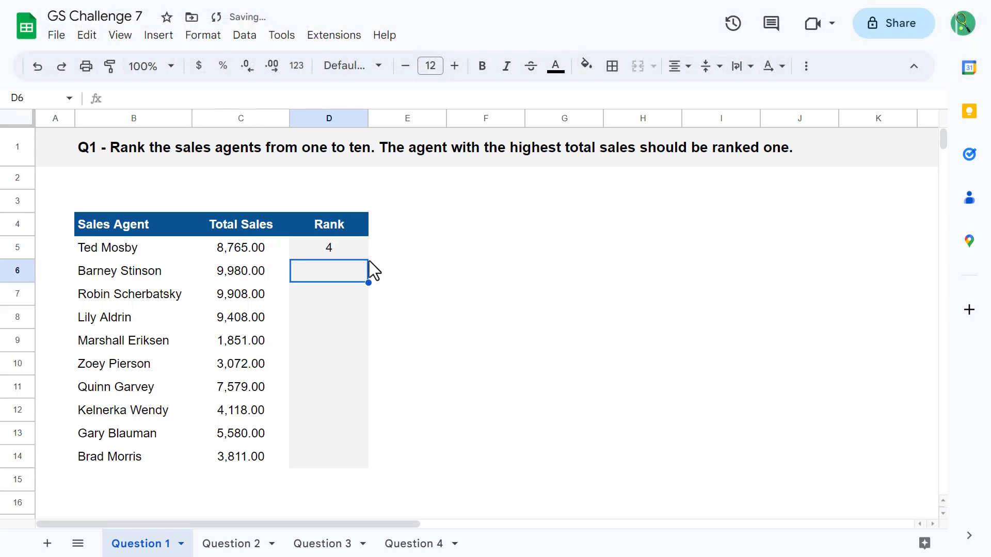
Fill the RANK formula from D5 down through D14 for the remaining sales agents
{"action": "left_click", "coordinate": [357, 251]}
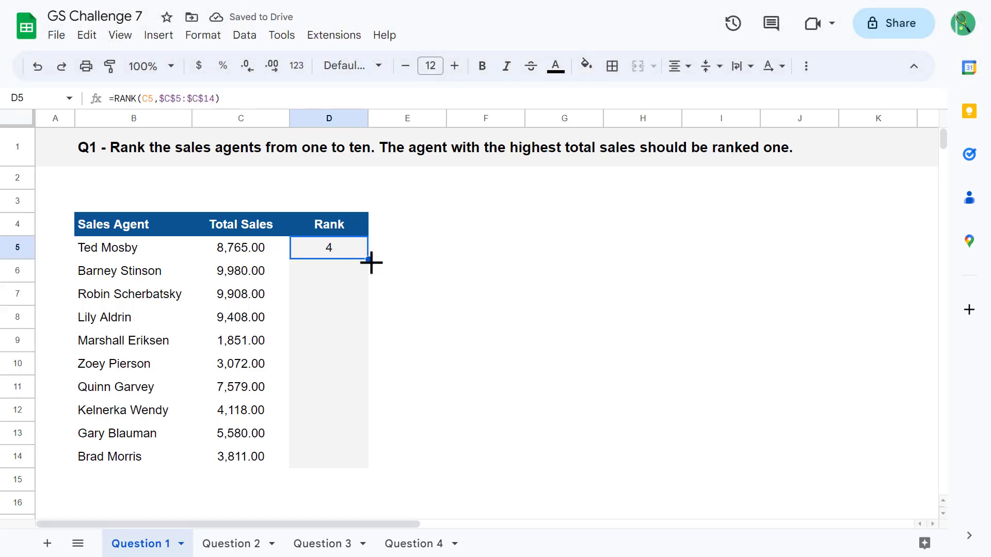
{"action": "left_click_drag", "start_coordinate": [370, 262], "coordinate": [369, 466]}
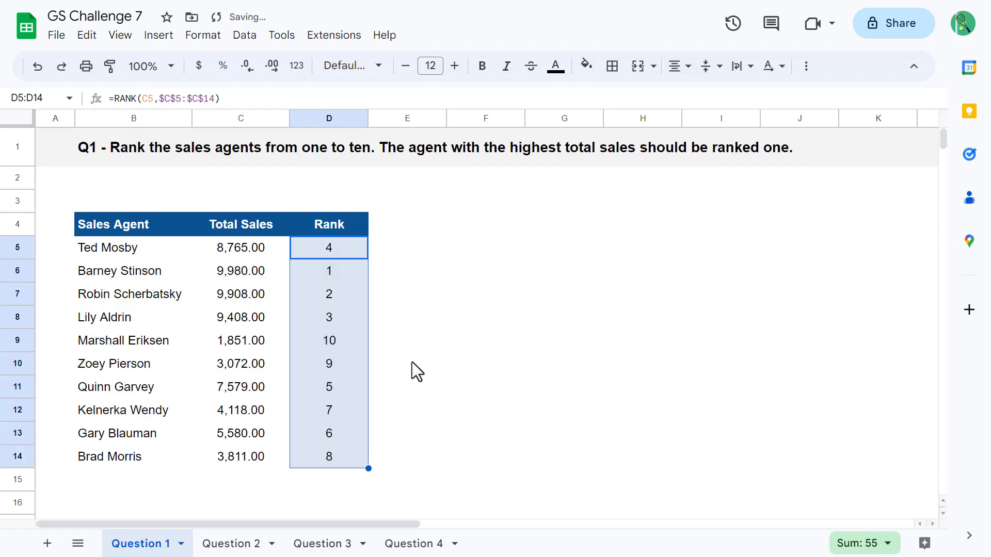
{"action": "left_click", "coordinate": [466, 235]}
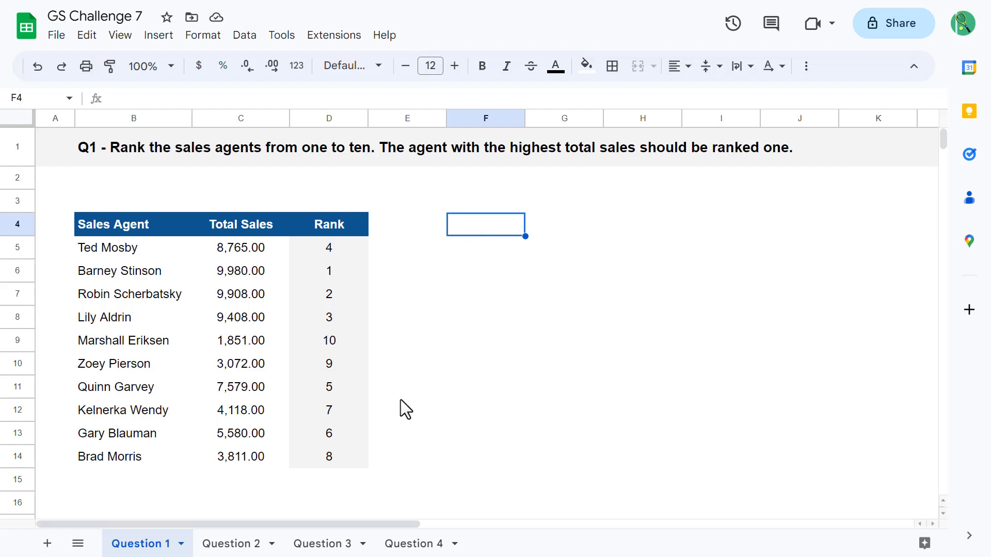
On the Question 2 sheet, begin an AVERAGEIF formula in F5 under Average Sales
{"action": "left_click", "coordinate": [261, 548]}
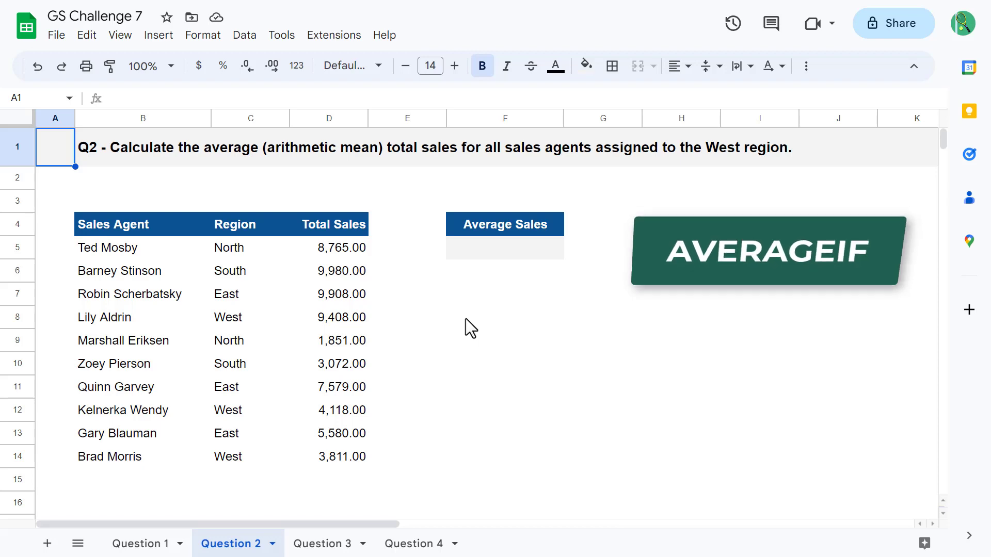
{"action": "left_click", "coordinate": [495, 251]}
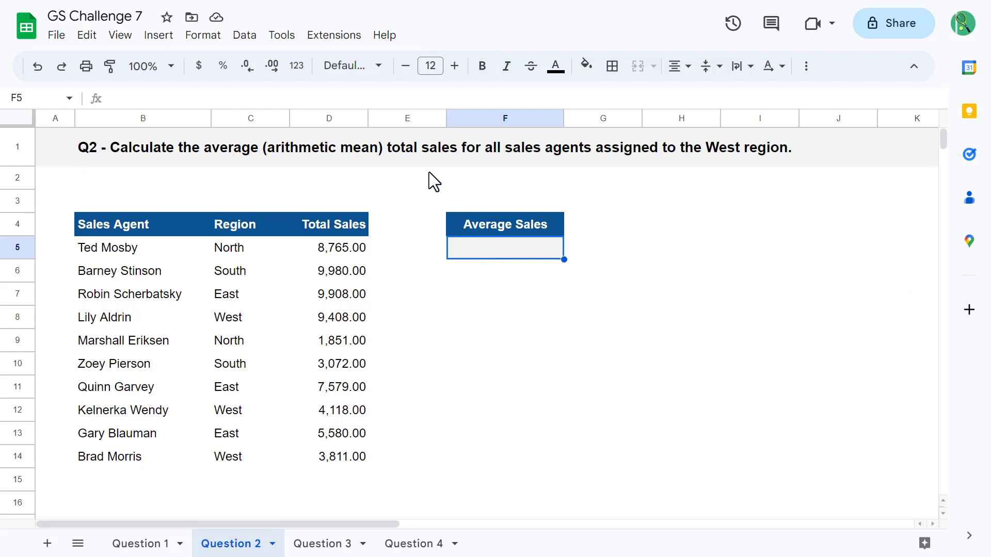
{"action": "left_click", "coordinate": [466, 101]}
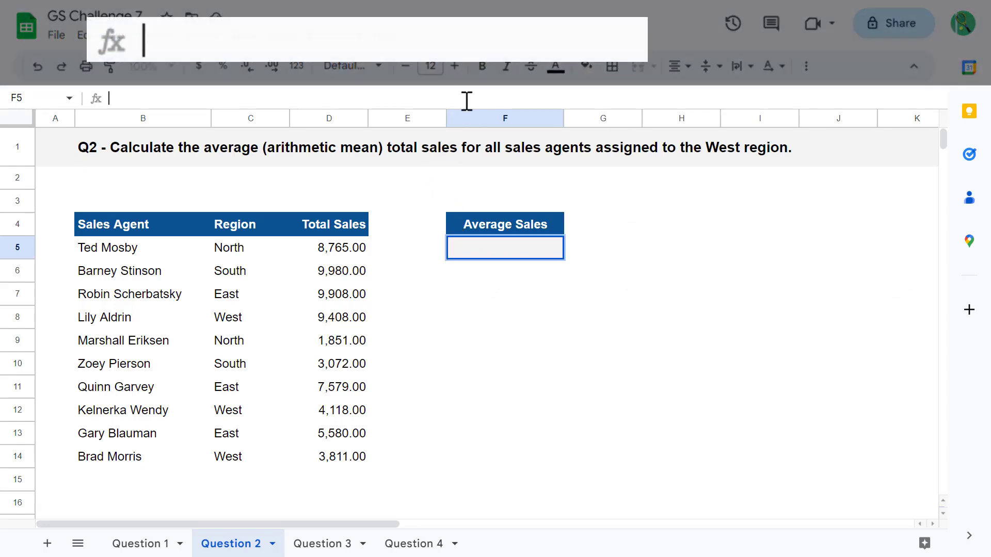
{"action": "type", "text": "=av"}
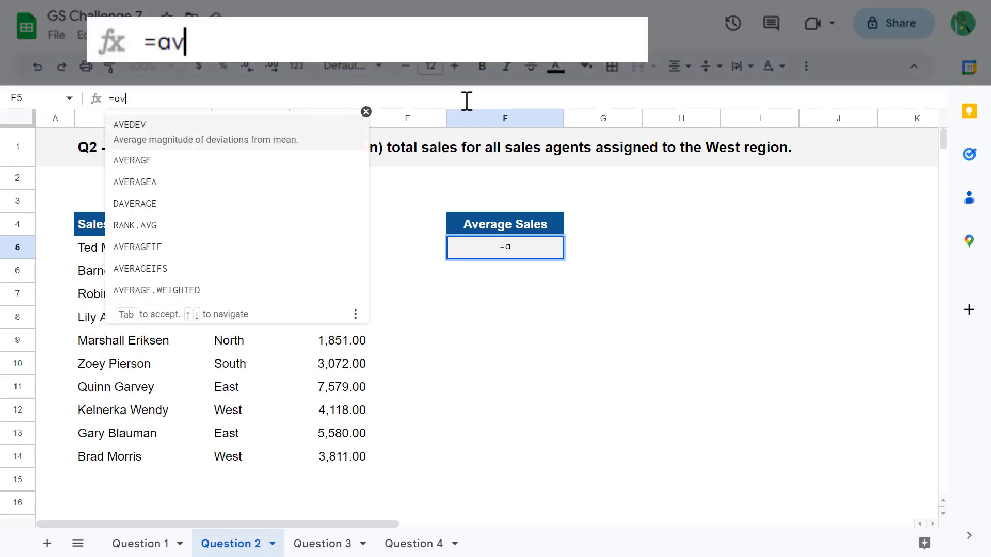
{"action": "type", "text": "er"}
{"action": "key", "text": "Down"}
{"action": "key", "text": "Down"}
{"action": "key", "text": "Down"}
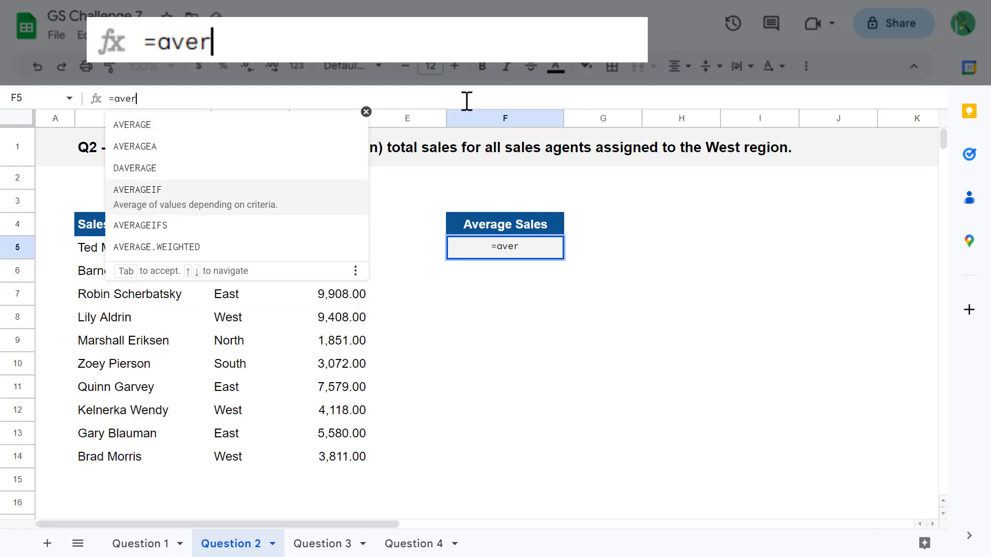
{"action": "key", "text": "Down"}
{"action": "key", "text": "Up"}
{"action": "key", "text": "Tab"}
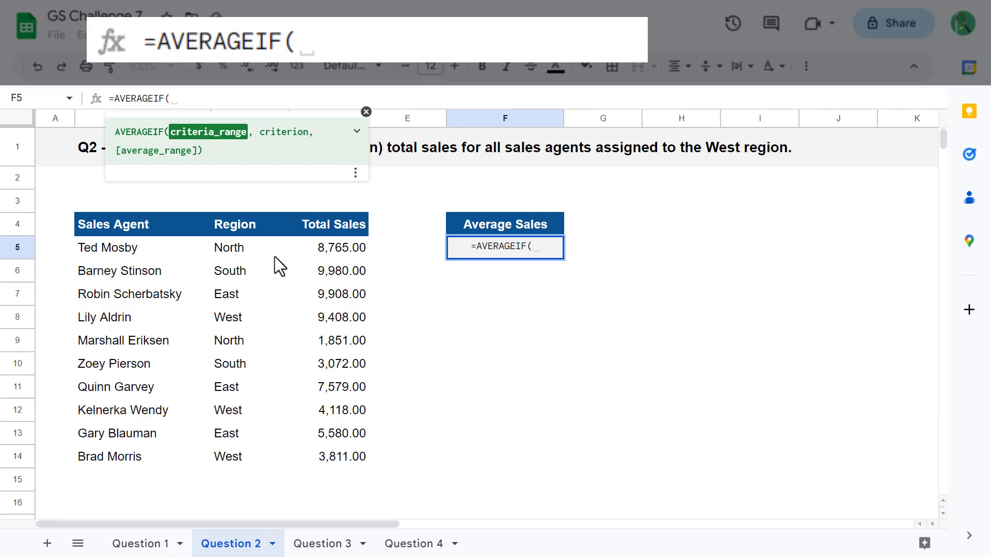
Complete the formula as =AVERAGEIF(C5:C14,"West",D5:D14) to average the West region's total sales
{"action": "left_click_drag", "start_coordinate": [276, 251], "coordinate": [277, 461]}
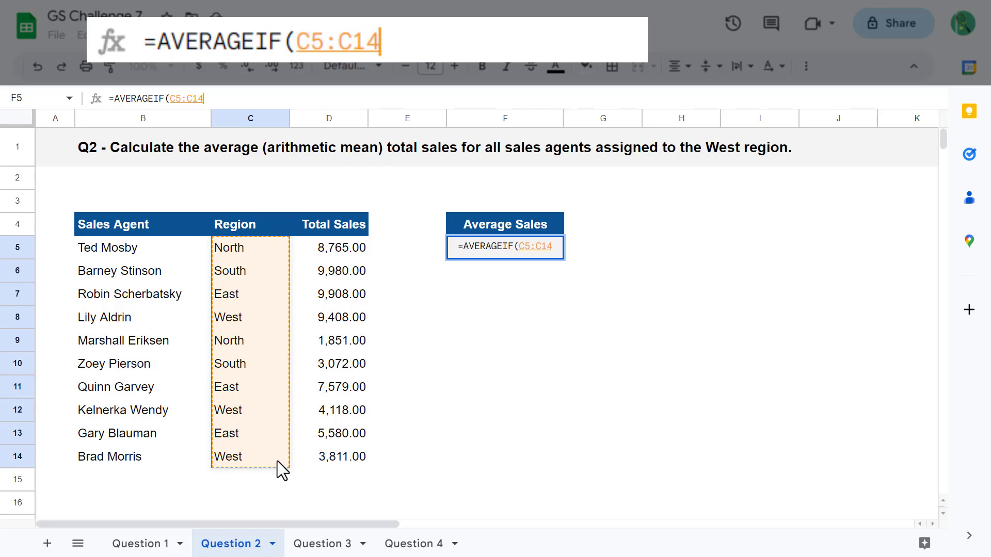
{"action": "type", "text": ","}
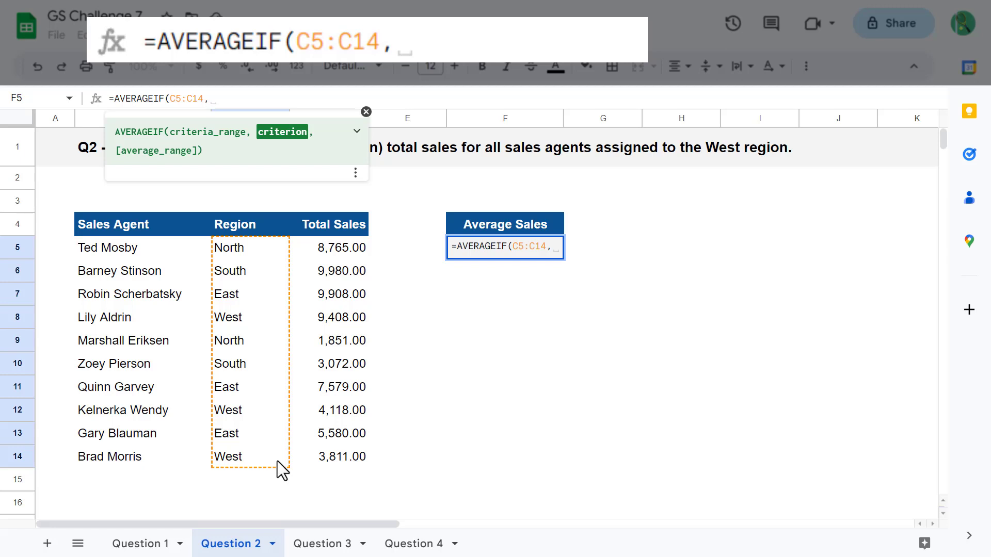
{"action": "type", "text": "\"West"}
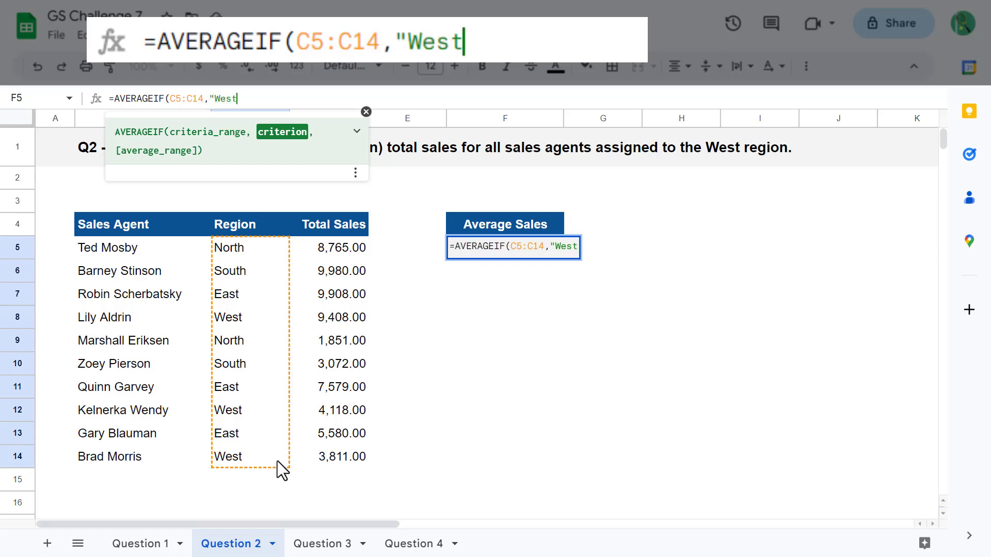
{"action": "type", "text": "\","}
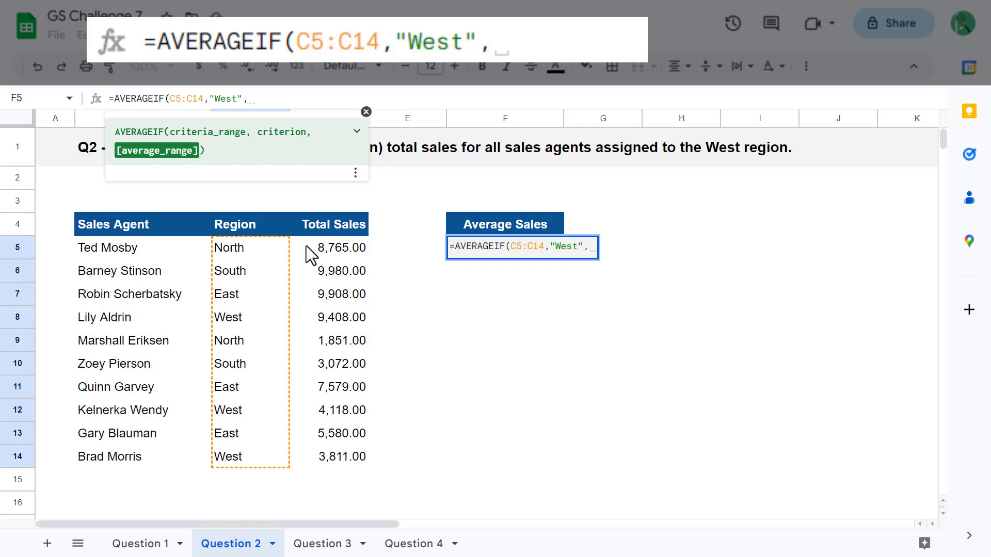
{"action": "left_click_drag", "start_coordinate": [306, 245], "coordinate": [319, 457]}
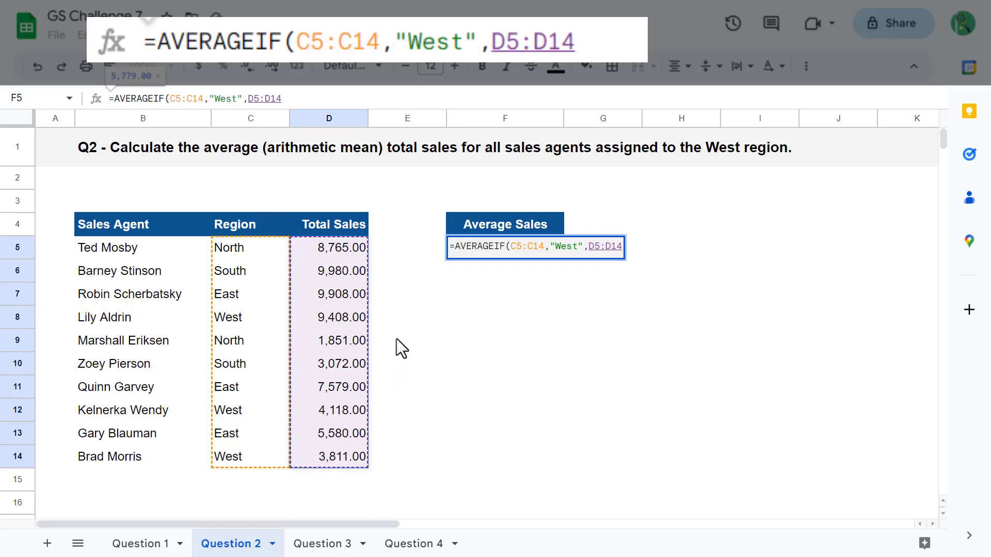
{"action": "type", "text": ")"}
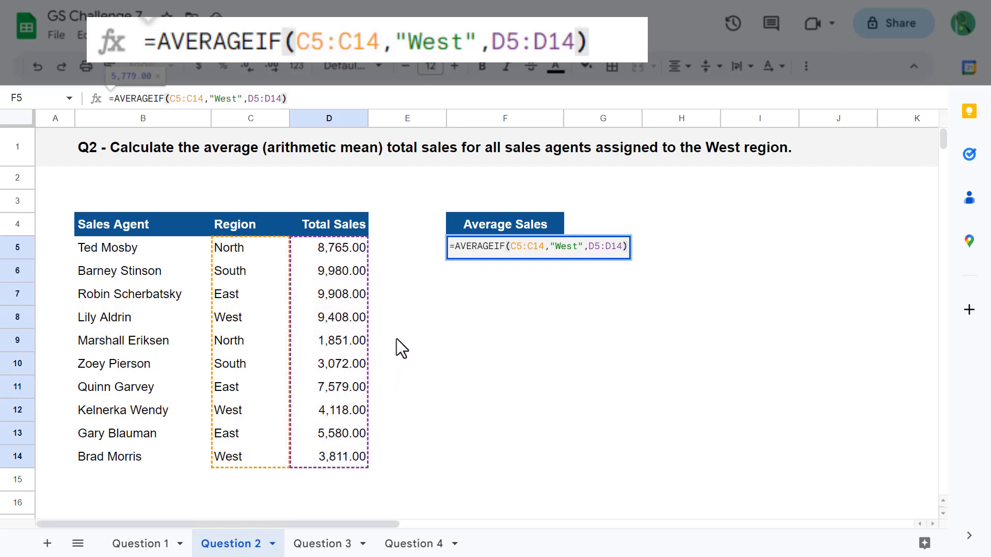
{"action": "key", "text": "Return"}
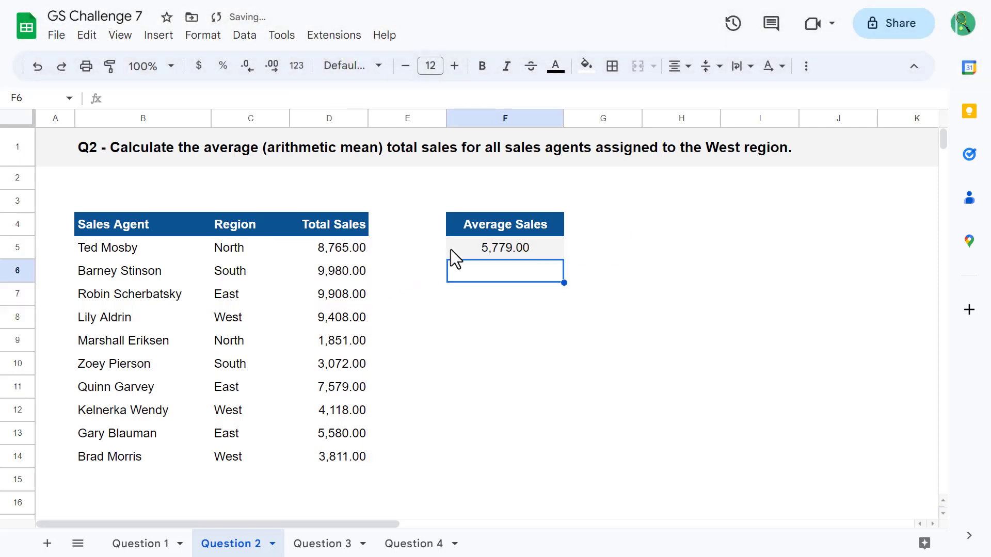
{"action": "left_click", "coordinate": [463, 244]}
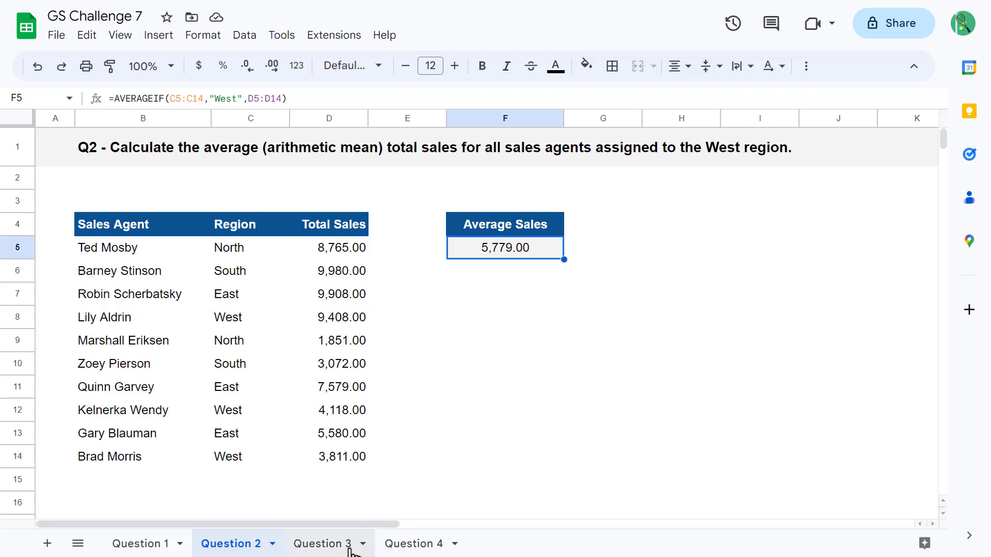
On the Question 3 sheet, begin an XLOOKUP formula in F5 with LARGE($C$5:$C$14,E5) as the search key
{"action": "left_click", "coordinate": [323, 544]}
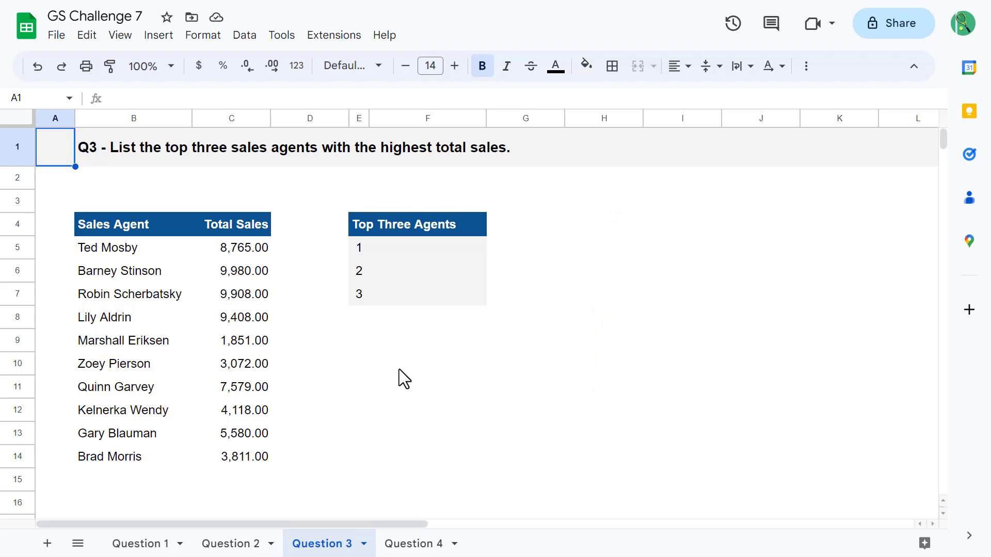
{"action": "left_click", "coordinate": [416, 250]}
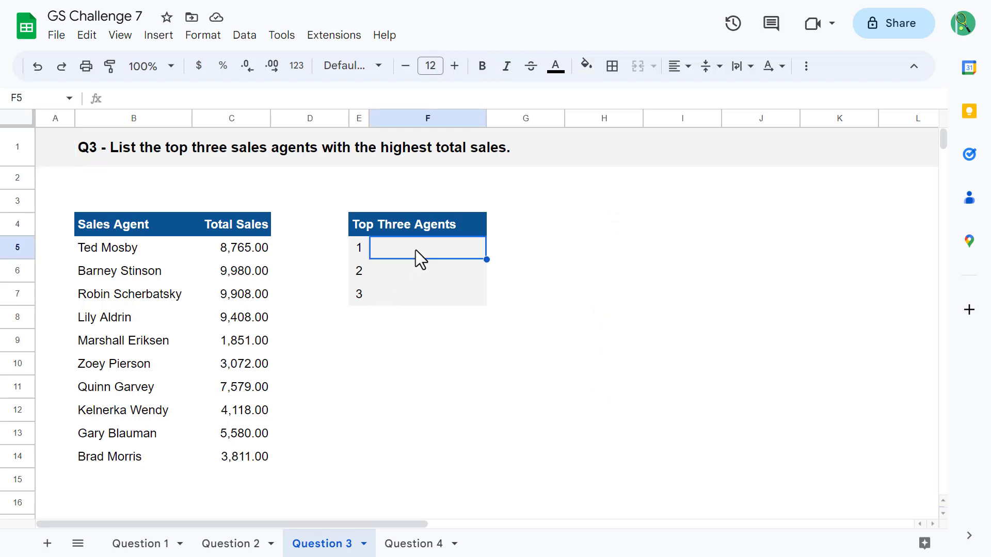
{"action": "left_click", "coordinate": [412, 96]}
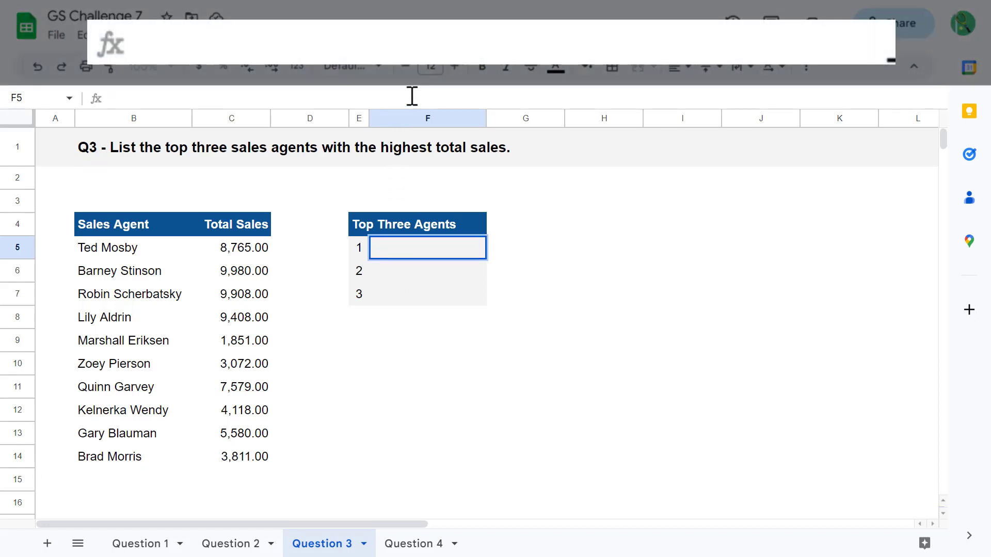
{"action": "type", "text": "=xlookup(larg"}
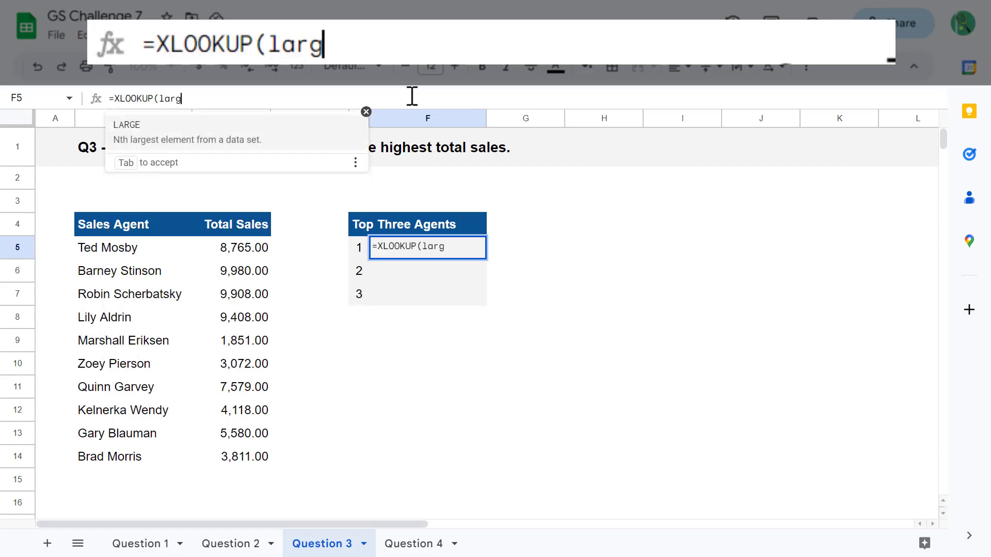
{"action": "key", "text": "Tab"}
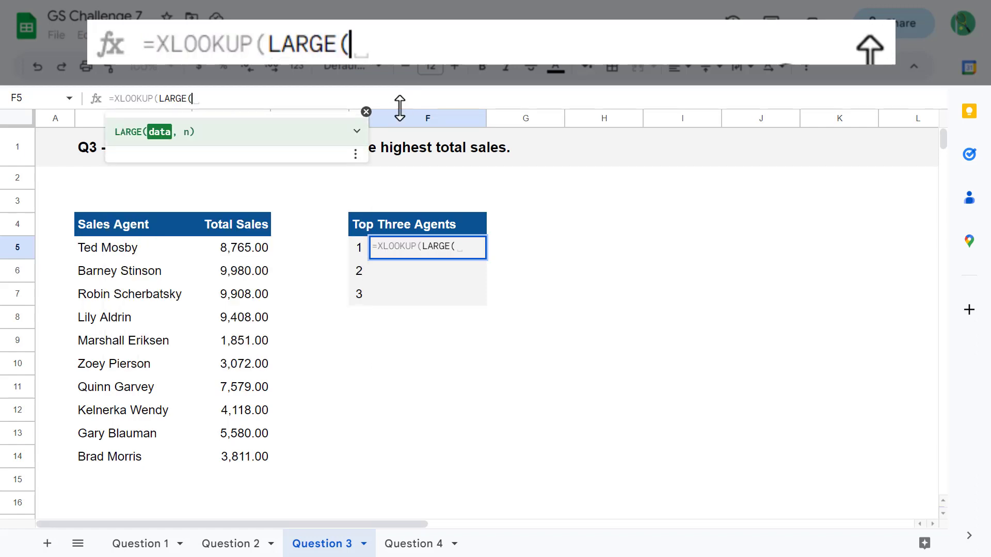
{"action": "left_click", "coordinate": [255, 251]}
{"action": "left_click_drag", "start_coordinate": [258, 256], "coordinate": [257, 465]}
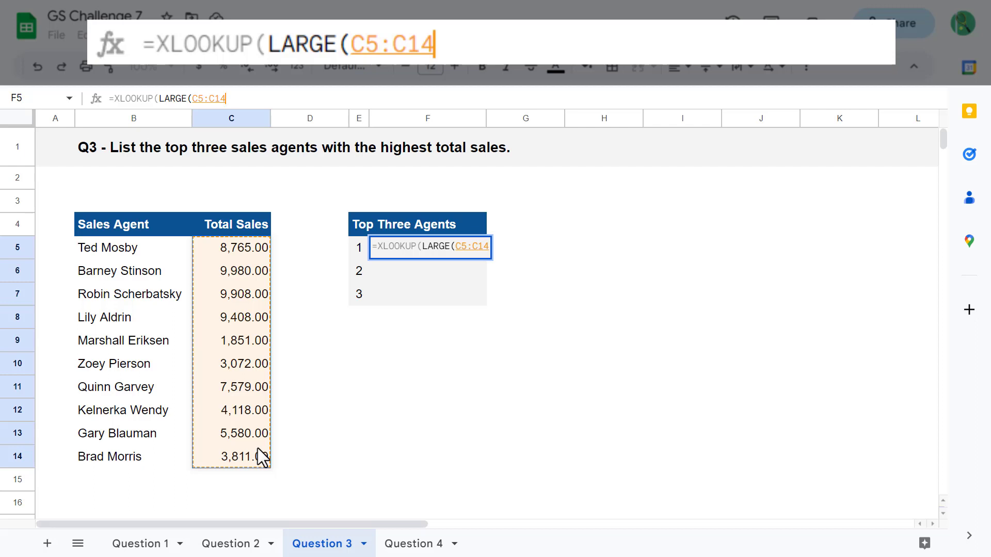
{"action": "key", "text": "F4"}
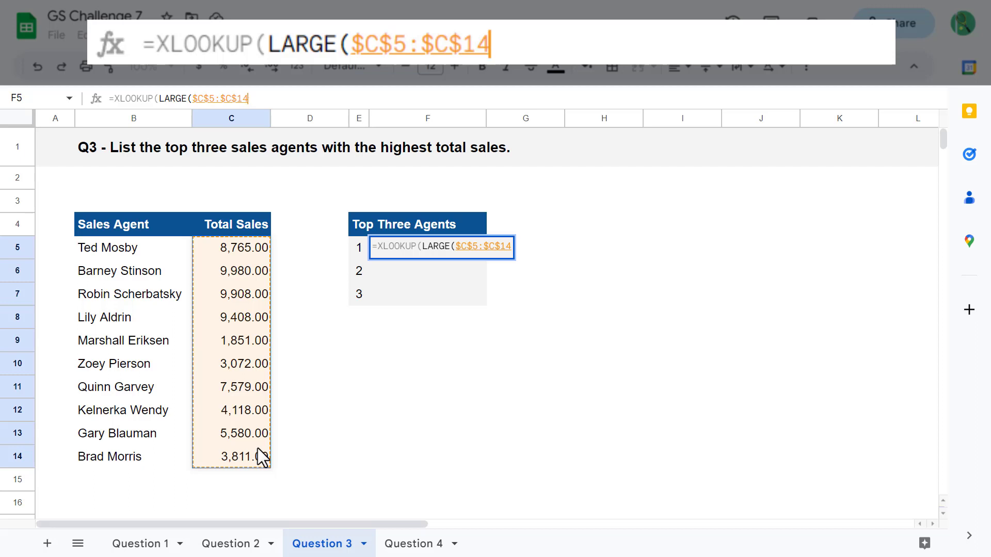
{"action": "type", "text": ","}
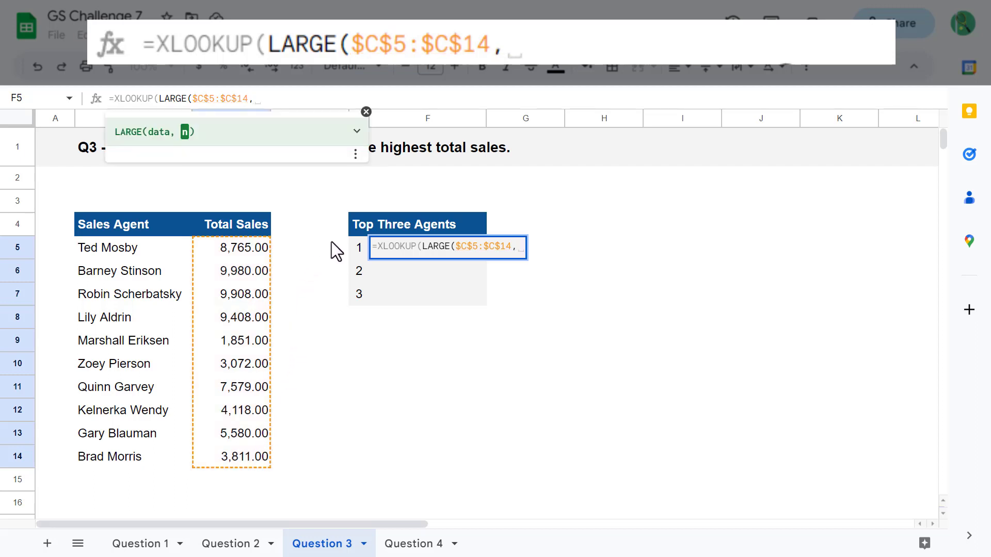
{"action": "left_click", "coordinate": [359, 250]}
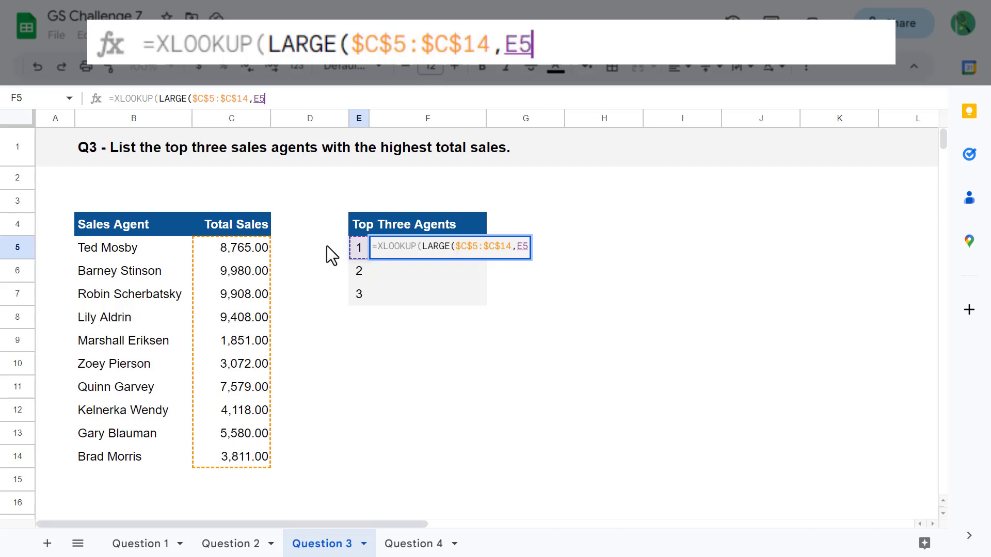
{"action": "type", "text": ")"}
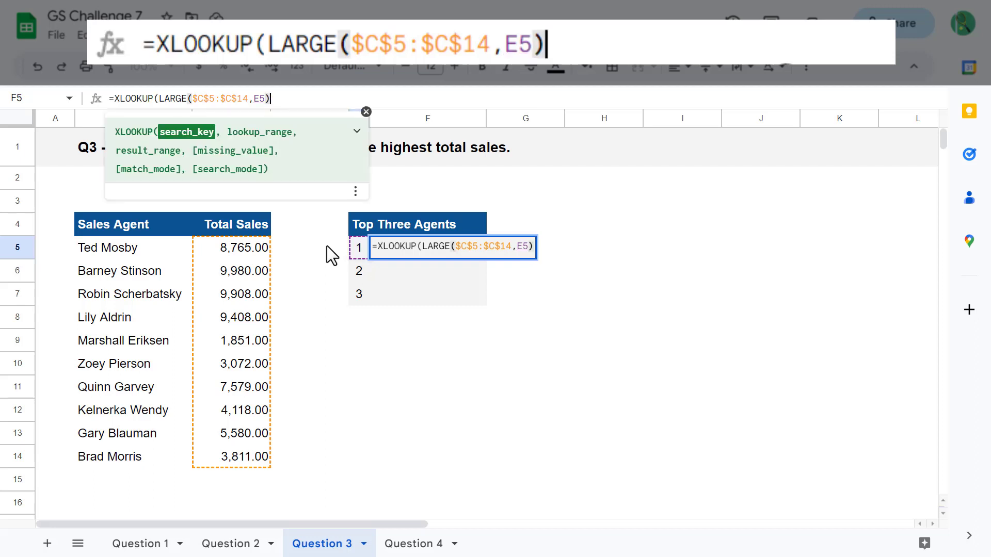
Complete the F5 formula with $C$5:$C$14 as the lookup range and $B$5:$B$14 as the result range
{"action": "type", "text": ","}
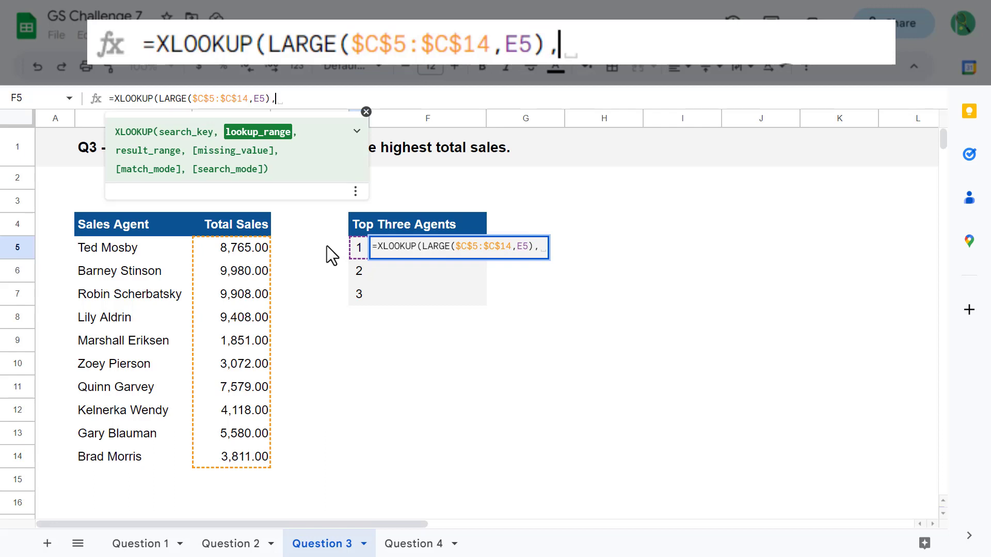
{"action": "left_click_drag", "start_coordinate": [250, 250], "coordinate": [239, 457]}
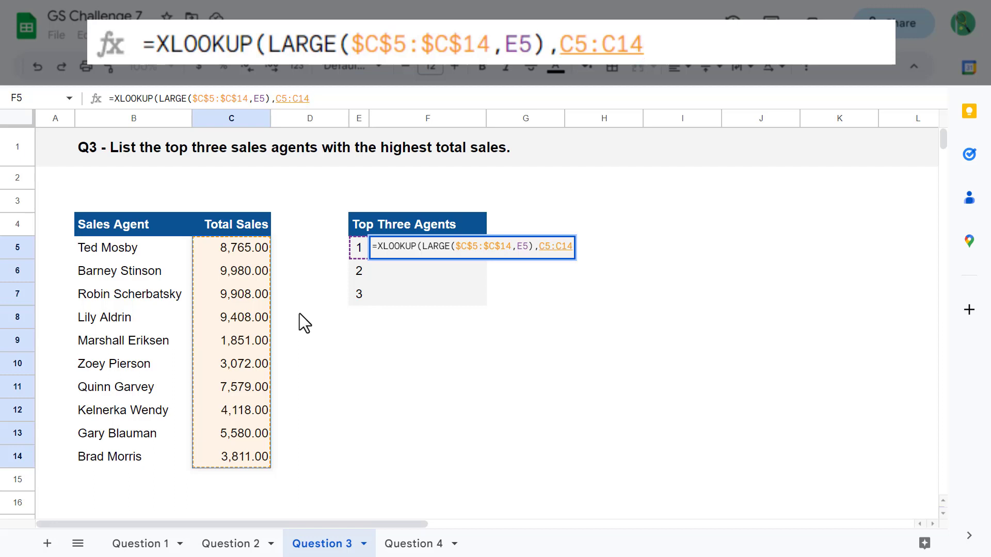
{"action": "key", "text": "F4"}
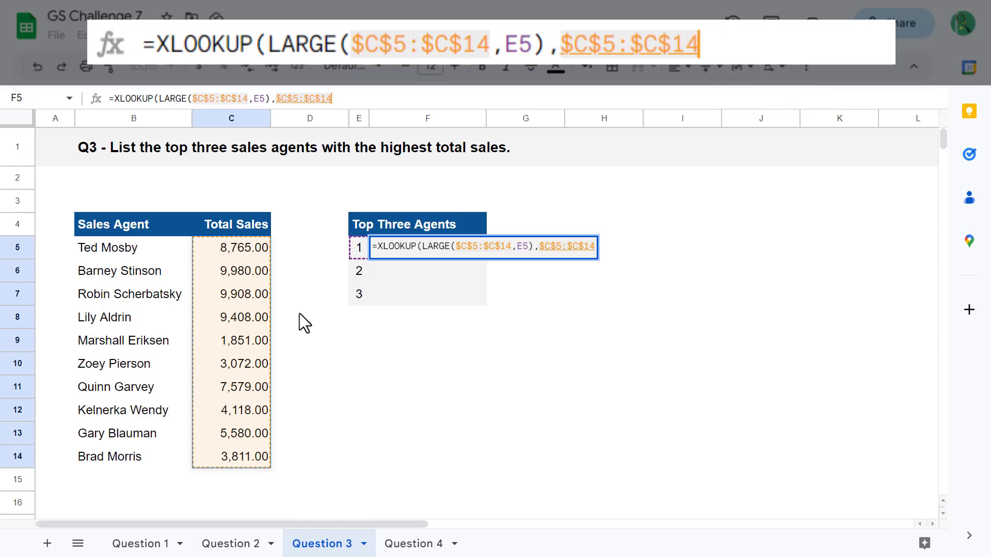
{"action": "type", "text": ","}
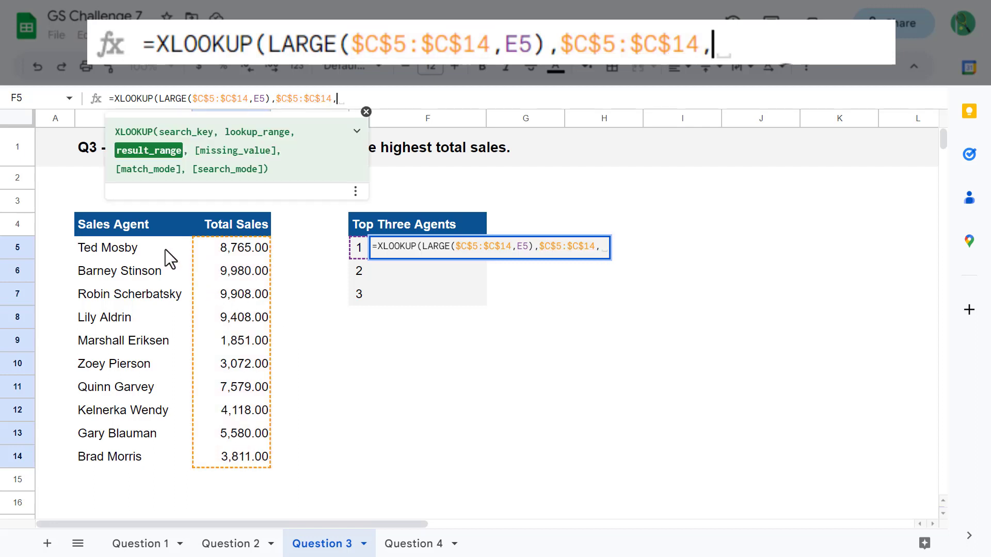
{"action": "left_click_drag", "start_coordinate": [165, 250], "coordinate": [177, 448]}
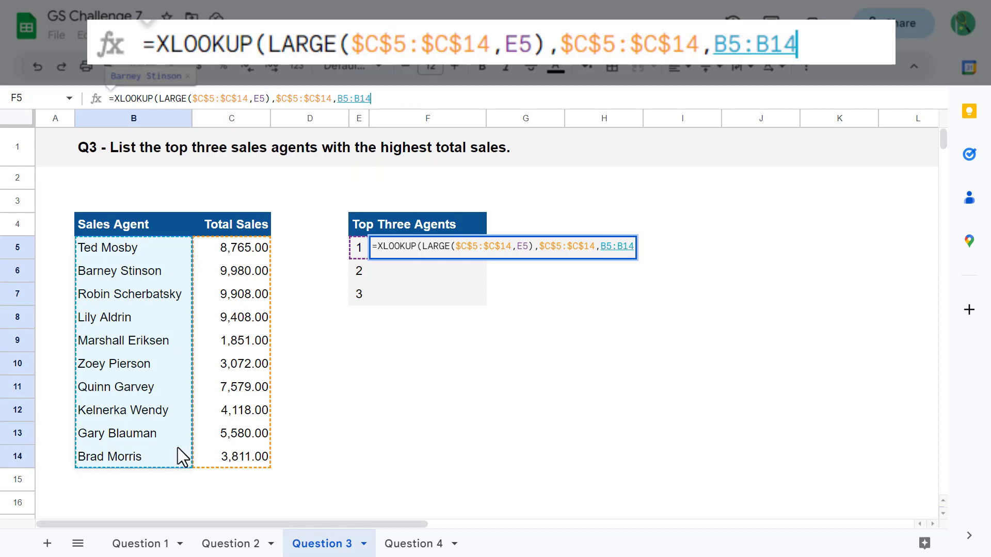
{"action": "key", "text": "F4"}
{"action": "key", "text": "F4"}
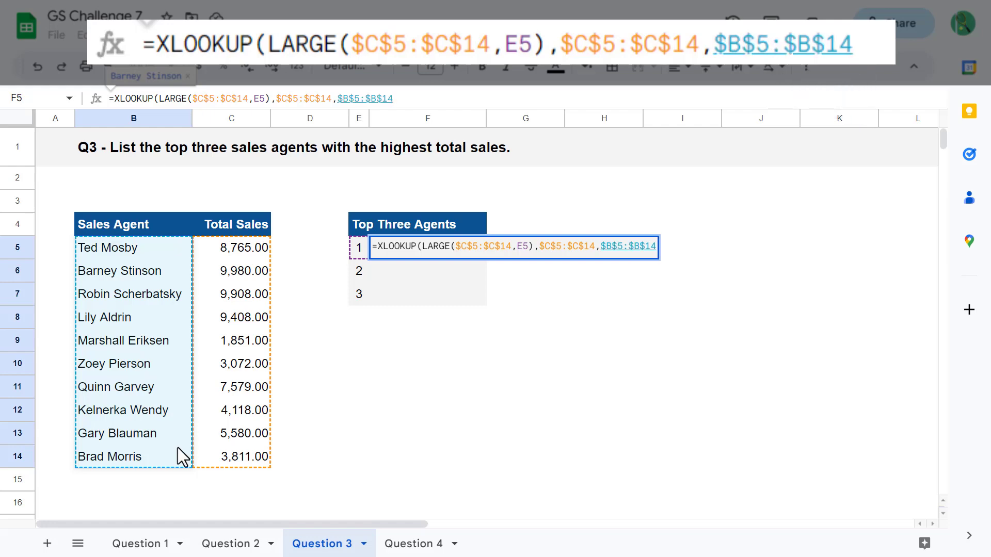
{"action": "type", "text": ")"}
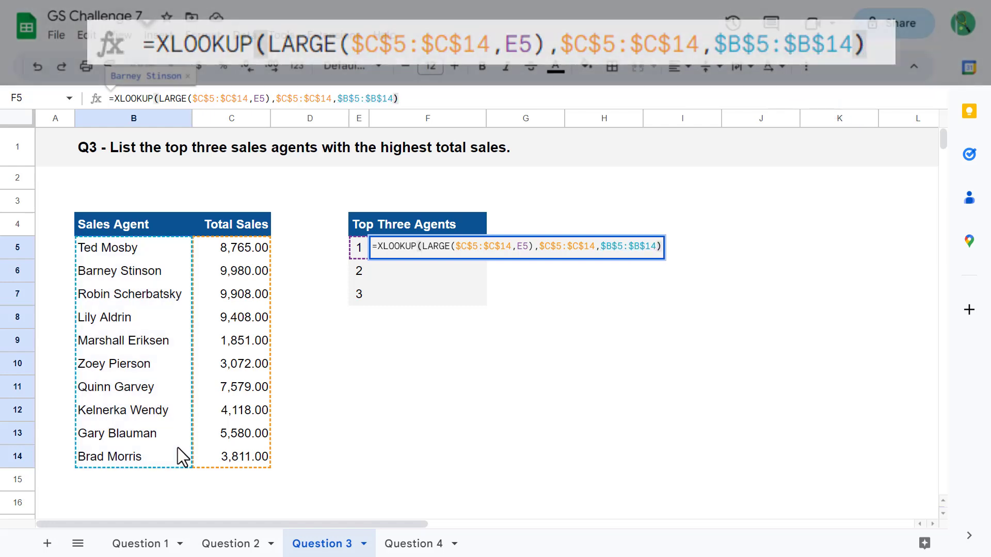
{"action": "key", "text": "Return"}
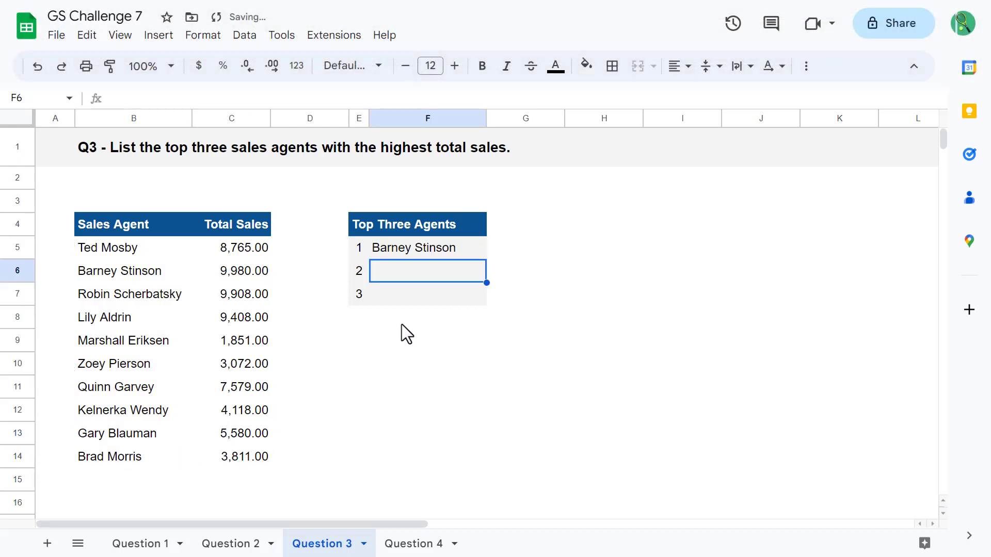
Fill the XLOOKUP formula from F5 down through F7 for the second and third agents
{"action": "left_click", "coordinate": [467, 251]}
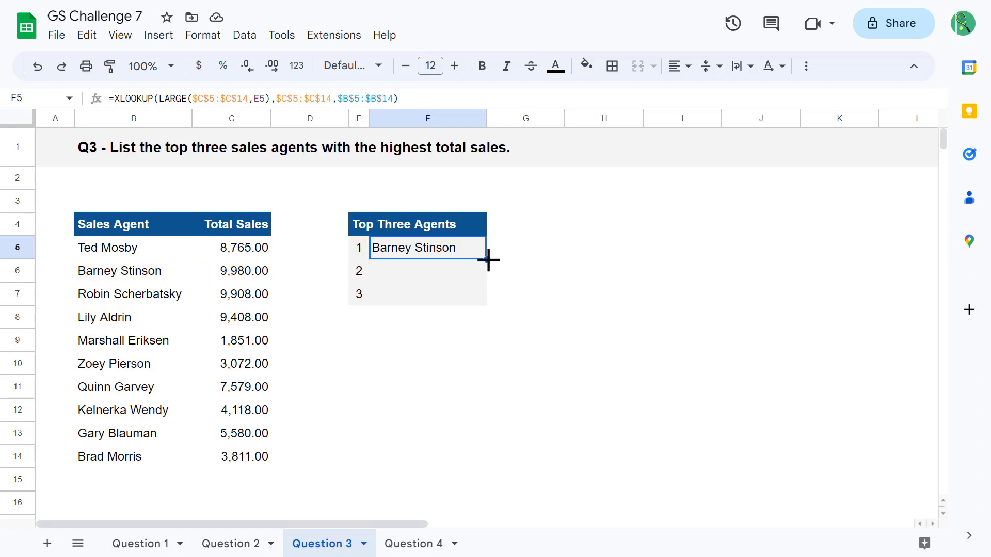
{"action": "left_click_drag", "start_coordinate": [488, 260], "coordinate": [486, 296]}
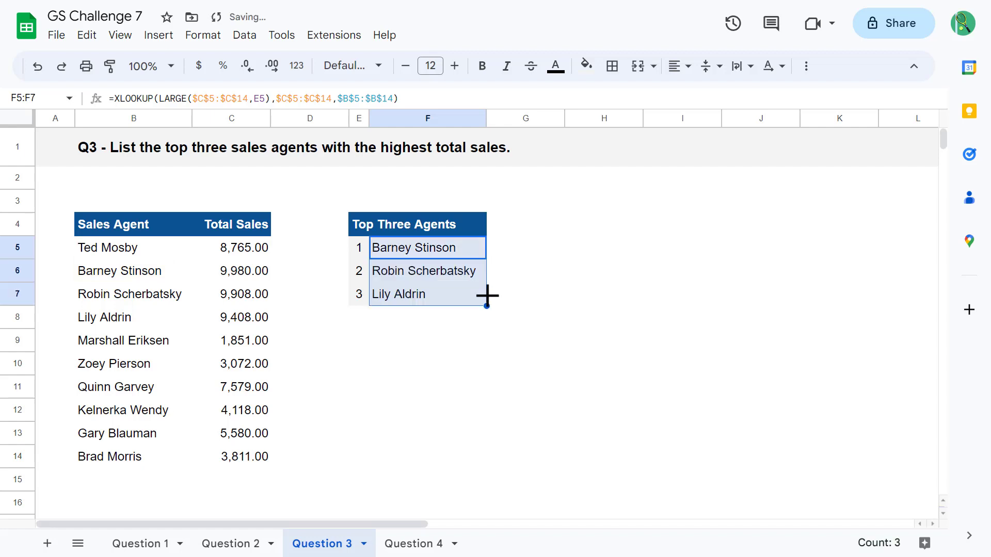
{"action": "left_click", "coordinate": [421, 324]}
{"action": "left_click", "coordinate": [418, 341]}
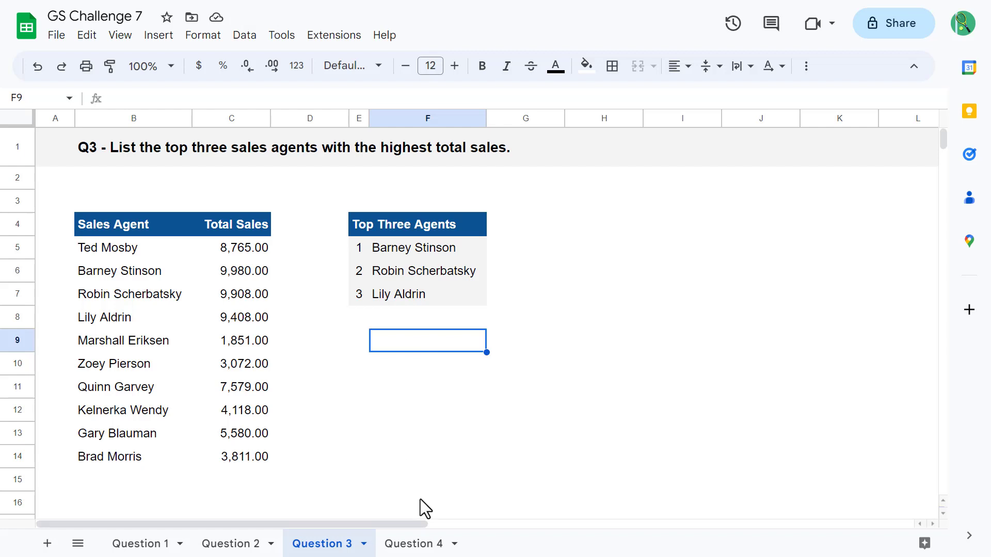
On the Question 4 sheet, begin a MAXIFS formula in G5 under Maximum with total sales E5:E14 as the range
{"action": "left_click", "coordinate": [443, 552]}
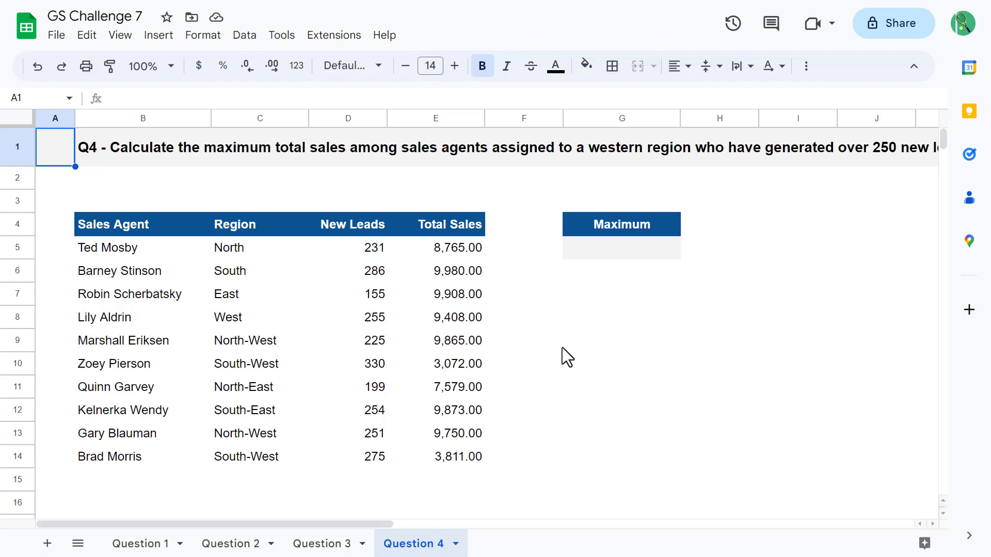
{"action": "left_click_drag", "start_coordinate": [385, 523], "coordinate": [357, 524]}
{"action": "left_click", "coordinate": [599, 251]}
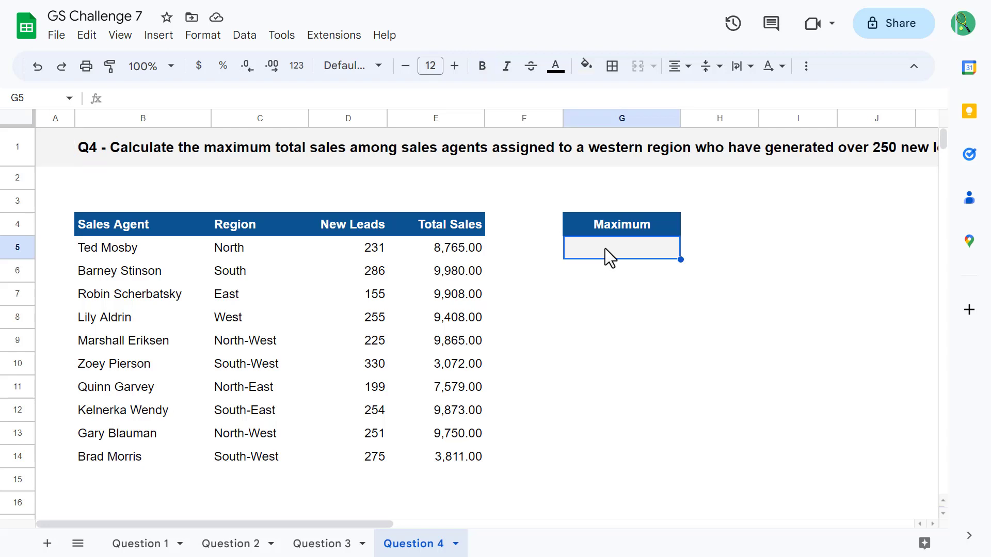
{"action": "left_click", "coordinate": [466, 95]}
{"action": "type", "text": "=m"}
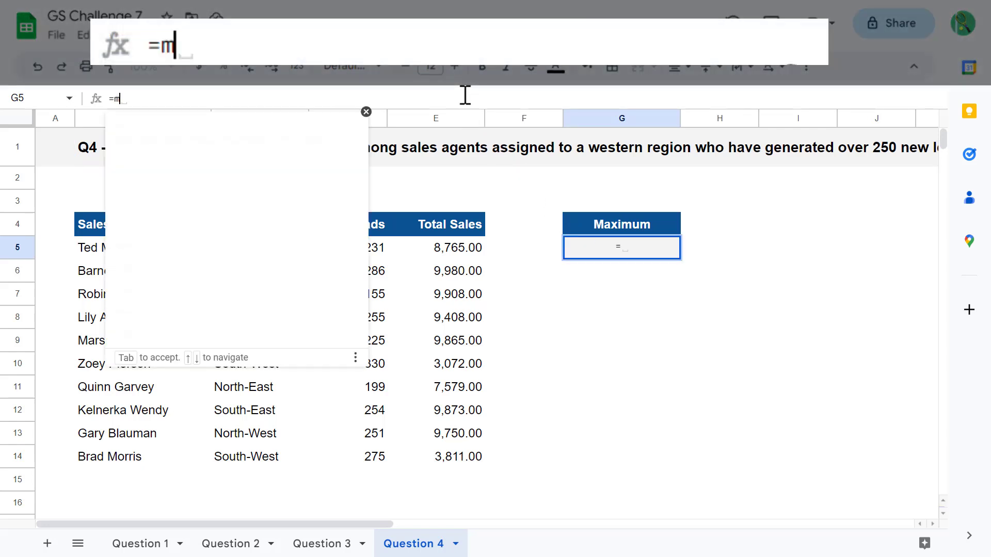
{"action": "type", "text": "axif"}
{"action": "key", "text": "Tab"}
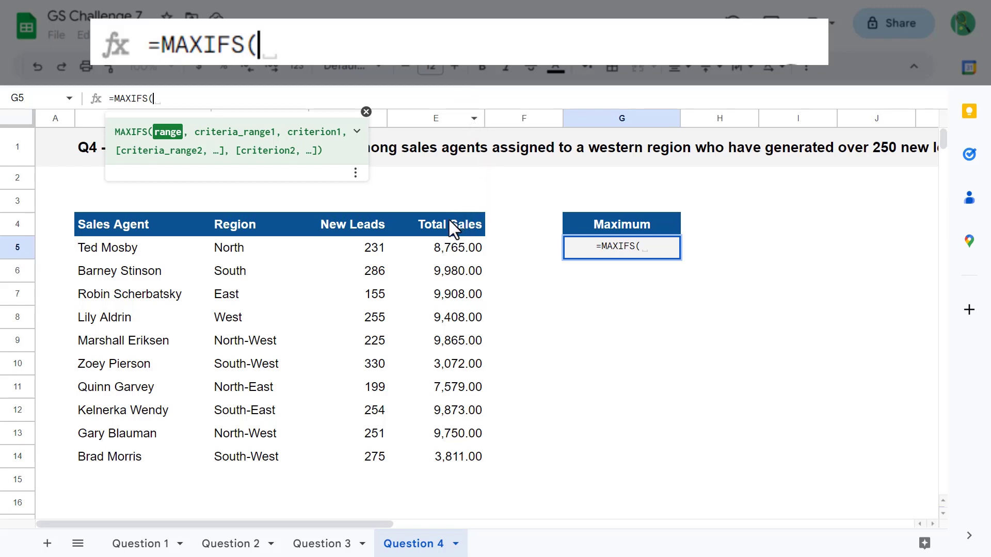
{"action": "left_click_drag", "start_coordinate": [421, 249], "coordinate": [442, 459]}
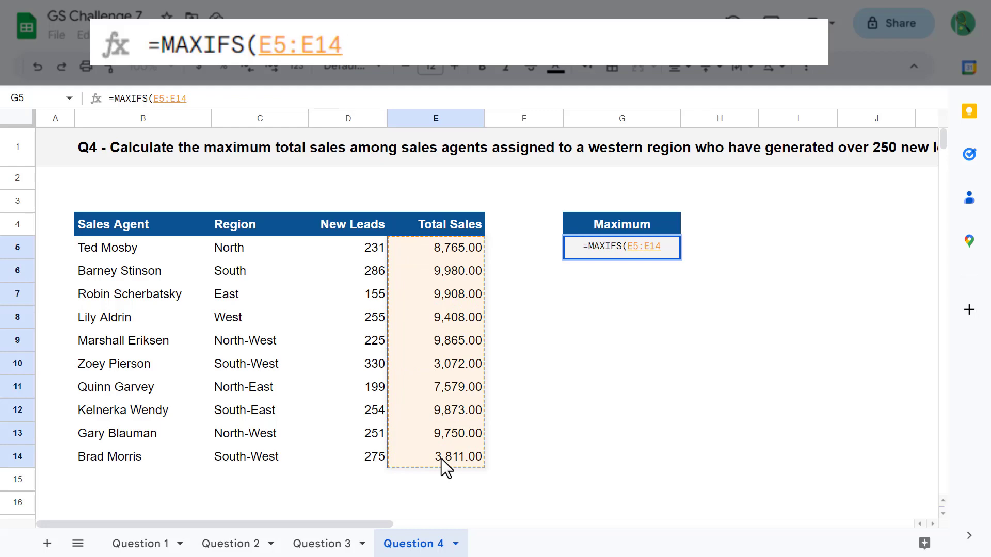
{"action": "type", "text": ","}
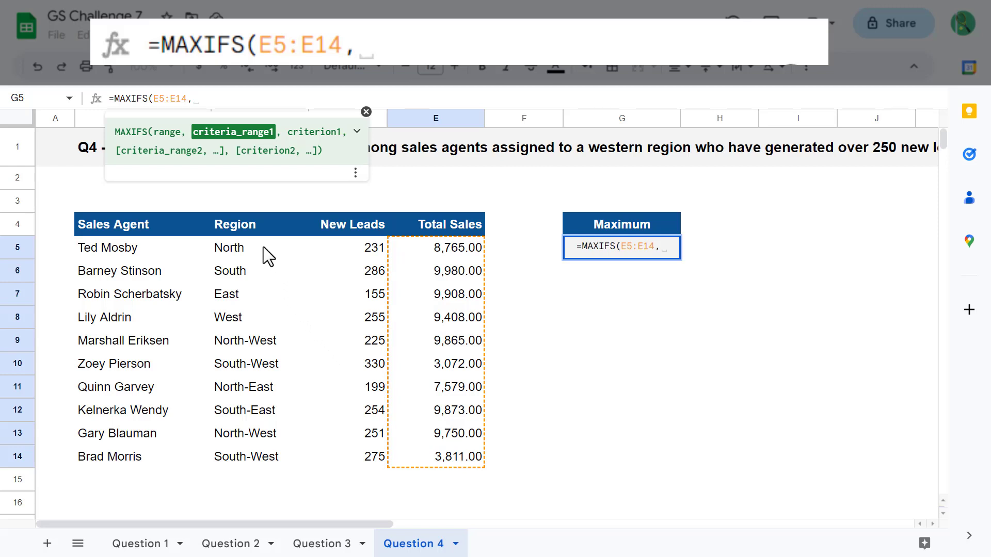
Add the region condition to the MAXIFS formula, using C5:C14 with the wildcard criterion "*West*"
{"action": "left_click_drag", "start_coordinate": [261, 246], "coordinate": [279, 452]}
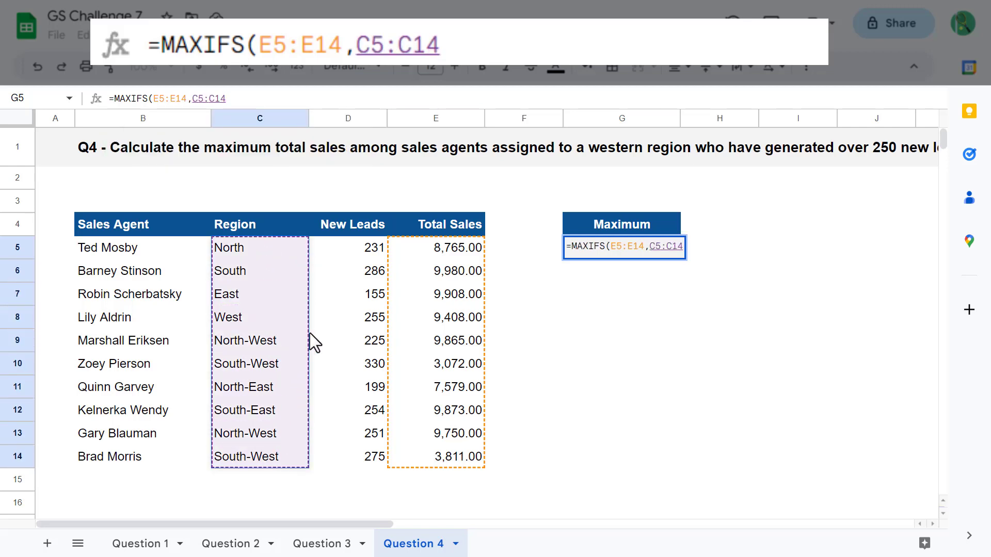
{"action": "type", "text": ","}
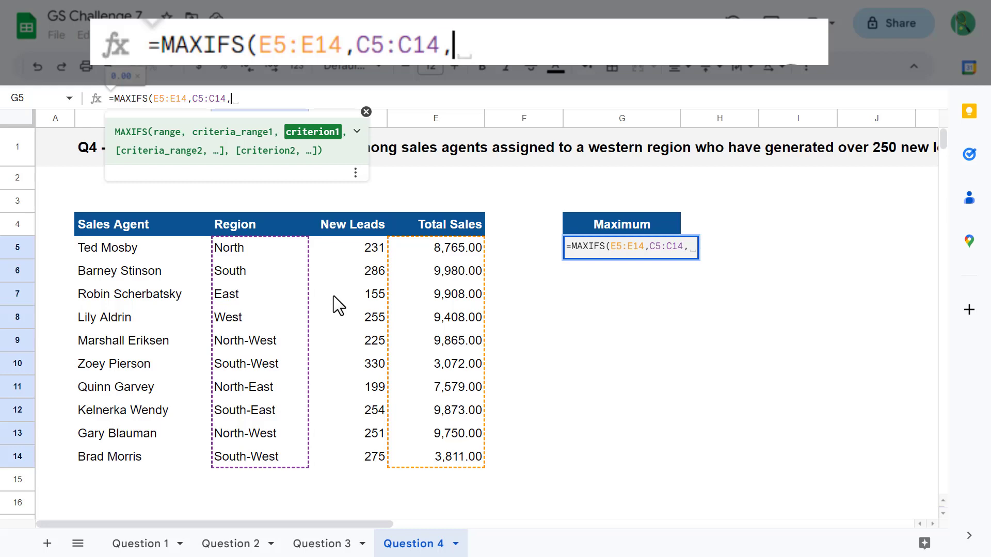
{"action": "type", "text": "\"*West"}
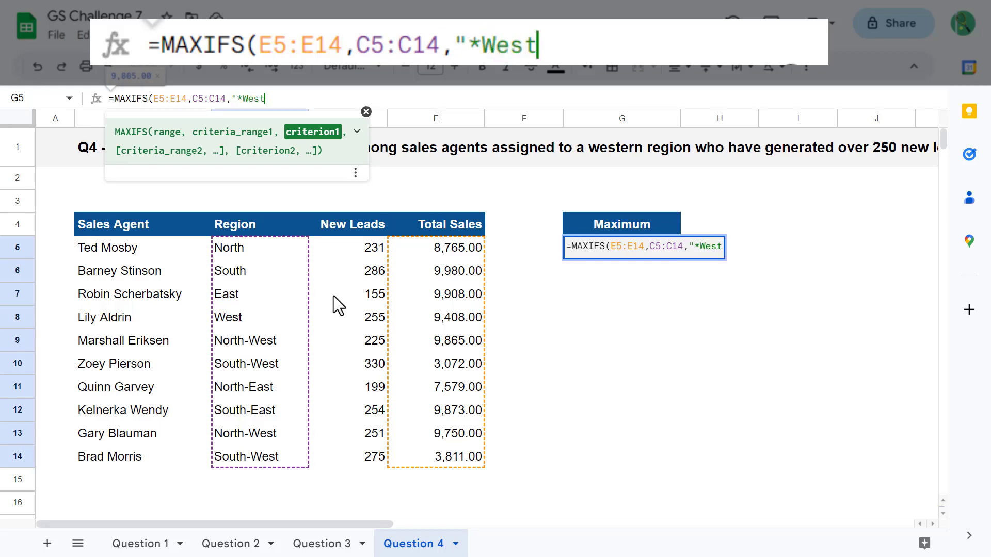
{"action": "type", "text": "*"}
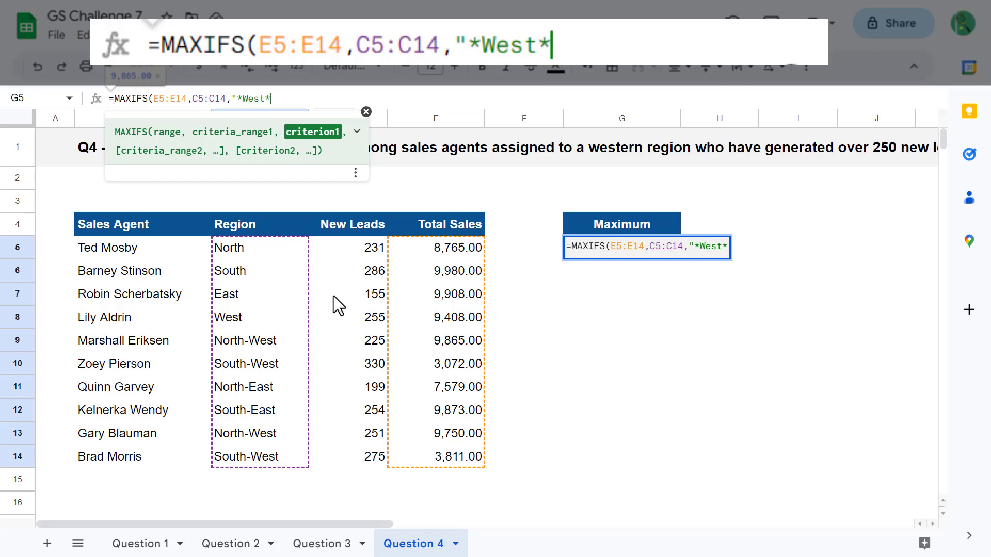
{"action": "type", "text": "\""}
{"action": "type", "text": ","}
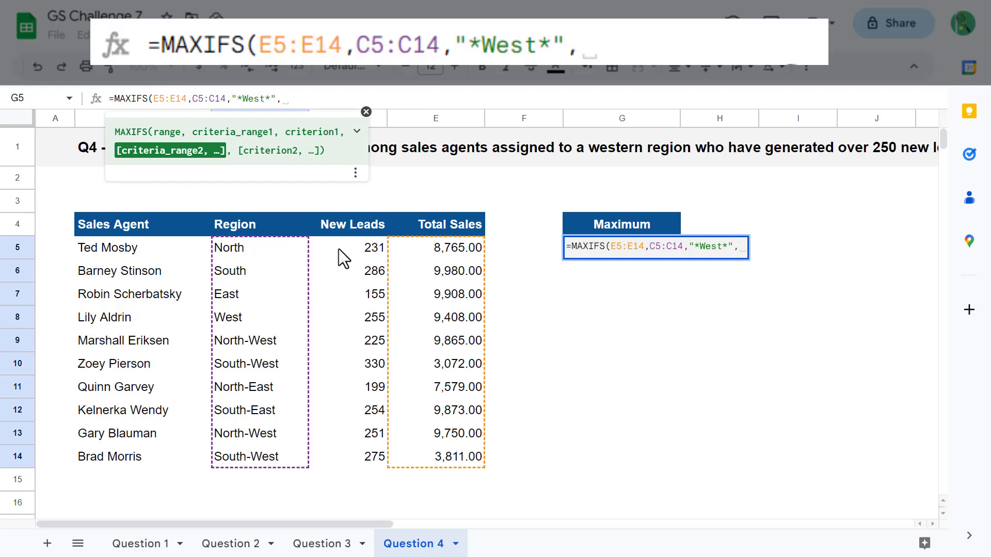
Complete the MAXIFS formula with the new leads range D5:D14 and the criterion ">250"
{"action": "left_click_drag", "start_coordinate": [338, 248], "coordinate": [347, 455]}
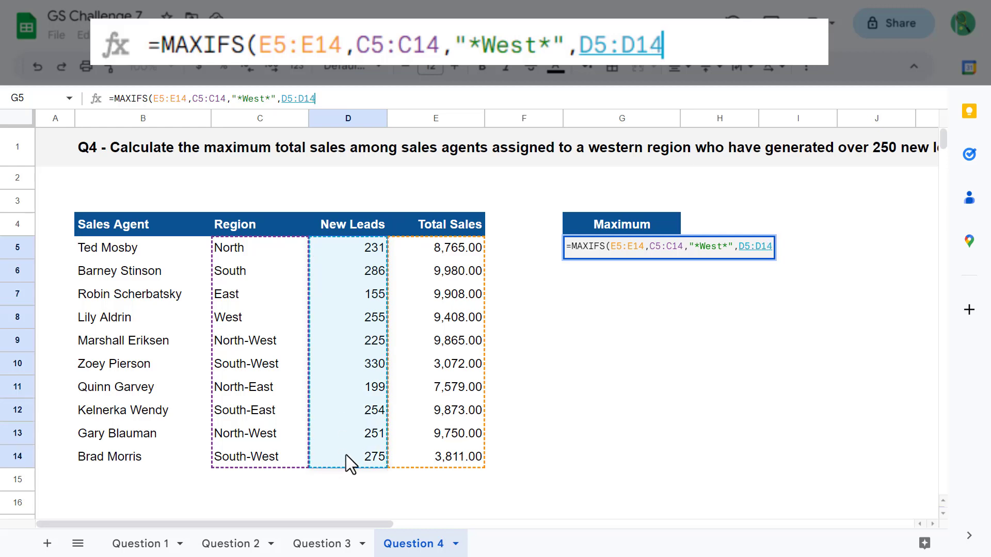
{"action": "type", "text": ","}
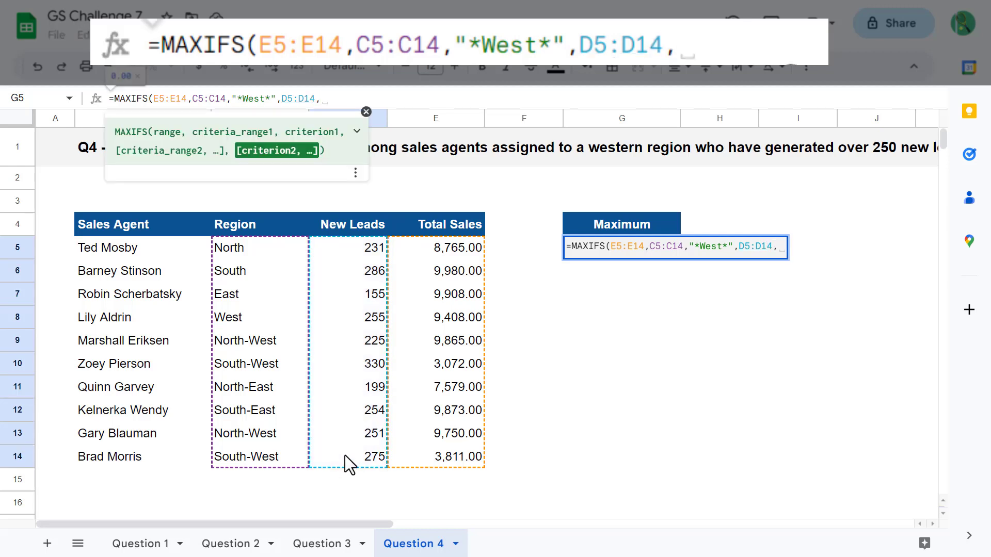
{"action": "type", "text": "\">"}
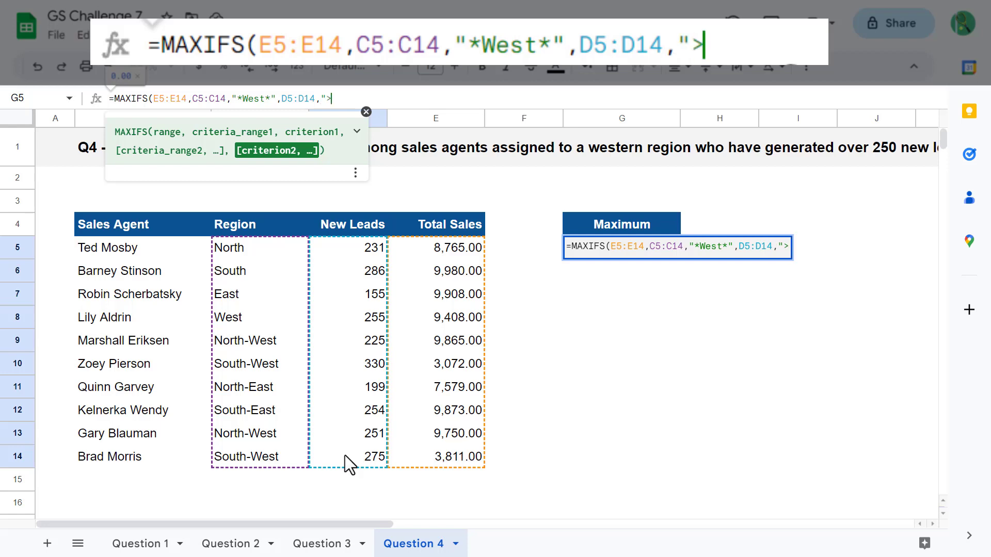
{"action": "type", "text": "25"}
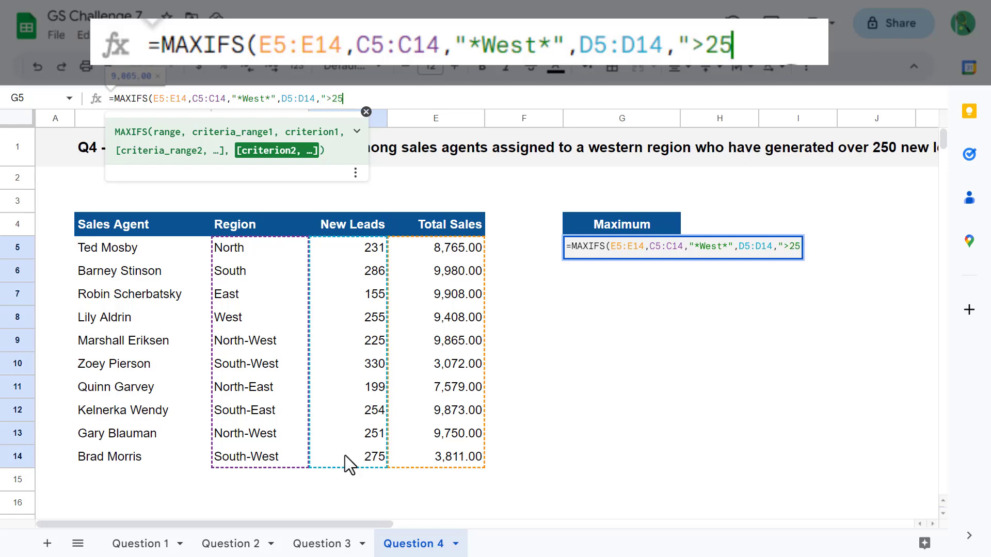
{"action": "type", "text": "0\""}
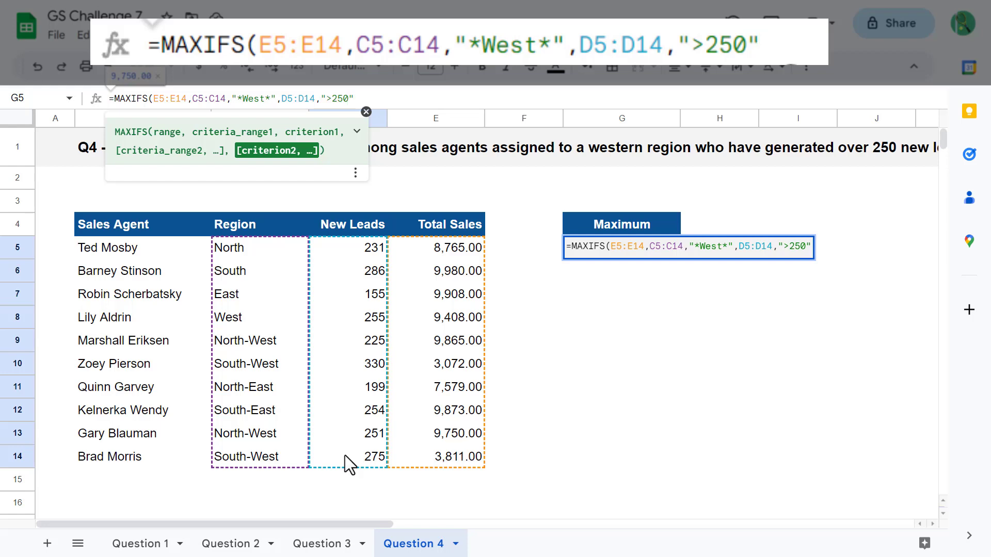
{"action": "type", "text": ")"}
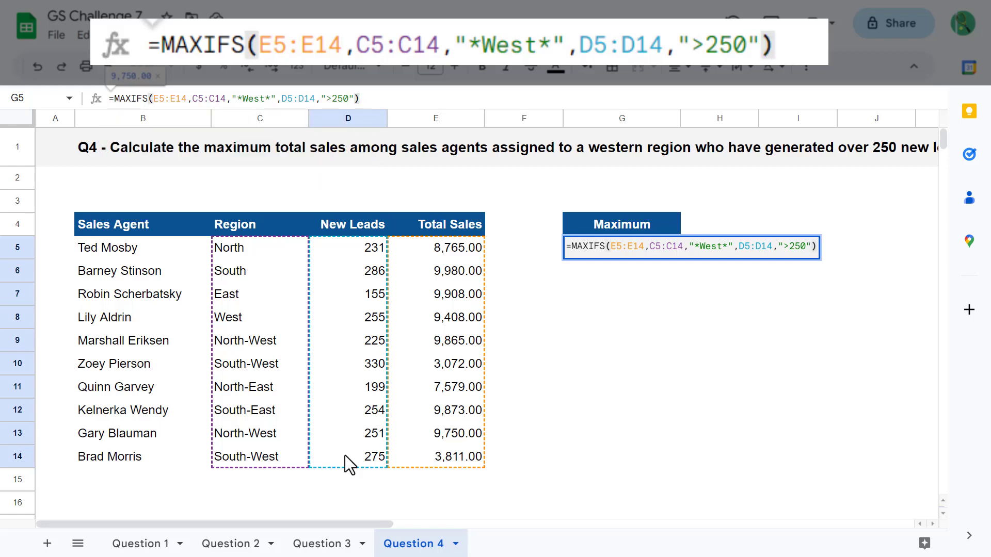
{"action": "key", "text": "Return"}
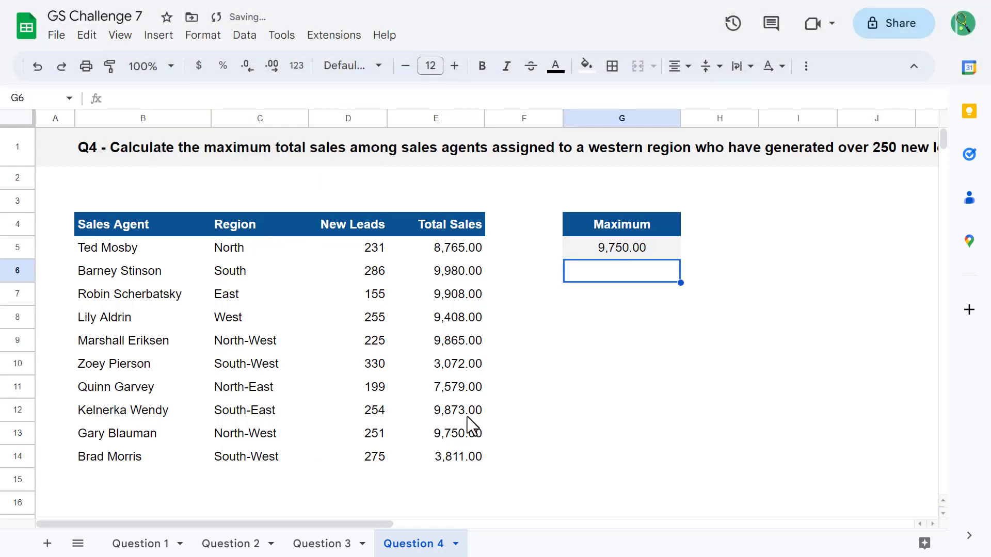
{"action": "left_click", "coordinate": [653, 251]}
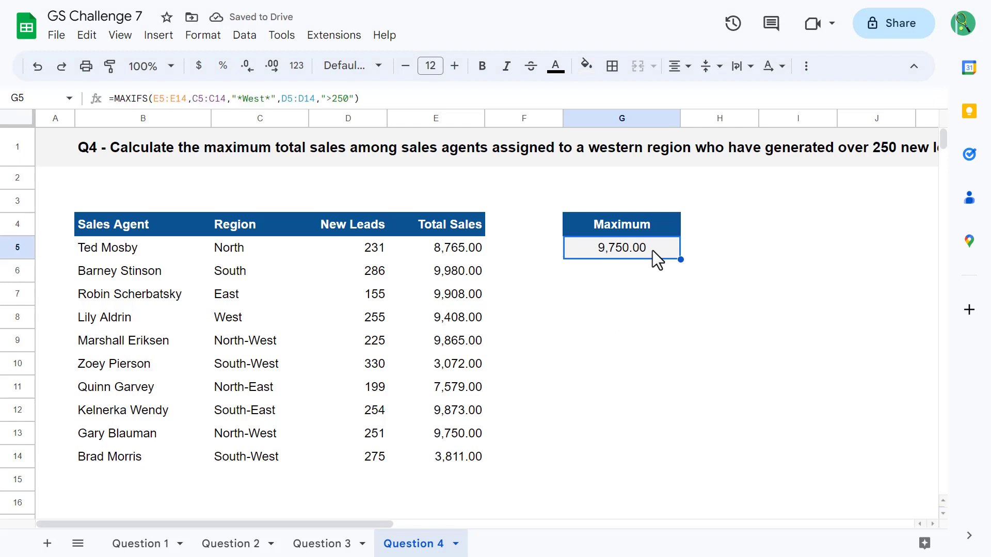